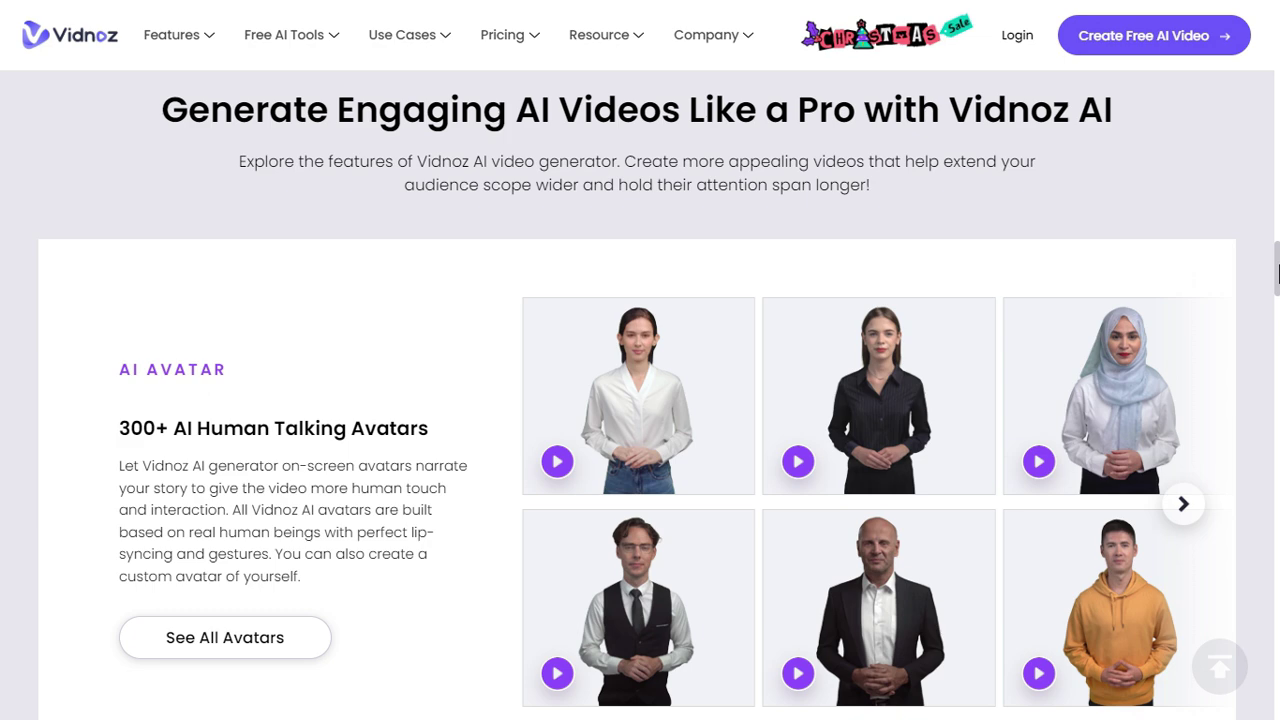
Scroll through the Vidnoz AI homepage, then start a free video and sign in with Google
{"action": "left_click_drag", "start_coordinate": [1278, 270], "coordinate": [1278, 322]}
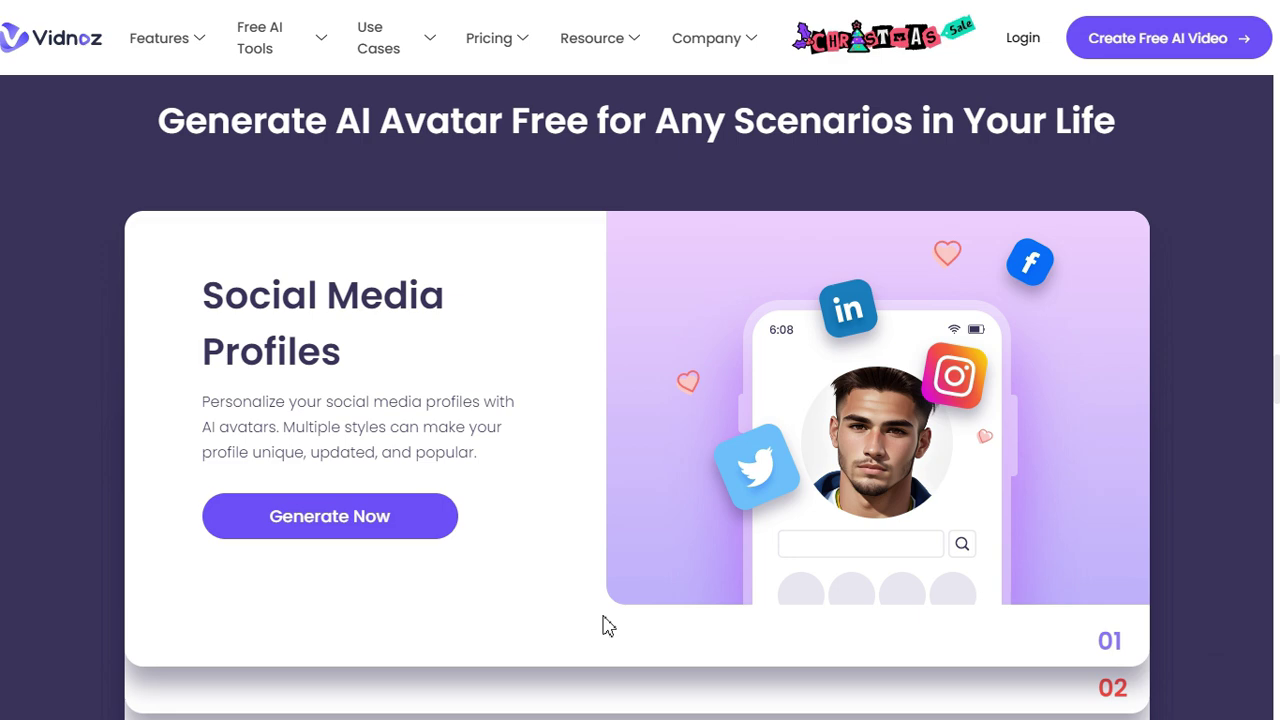
{"action": "scroll", "coordinate": [607, 625], "scroll_direction": "down", "scroll_amount": 3}
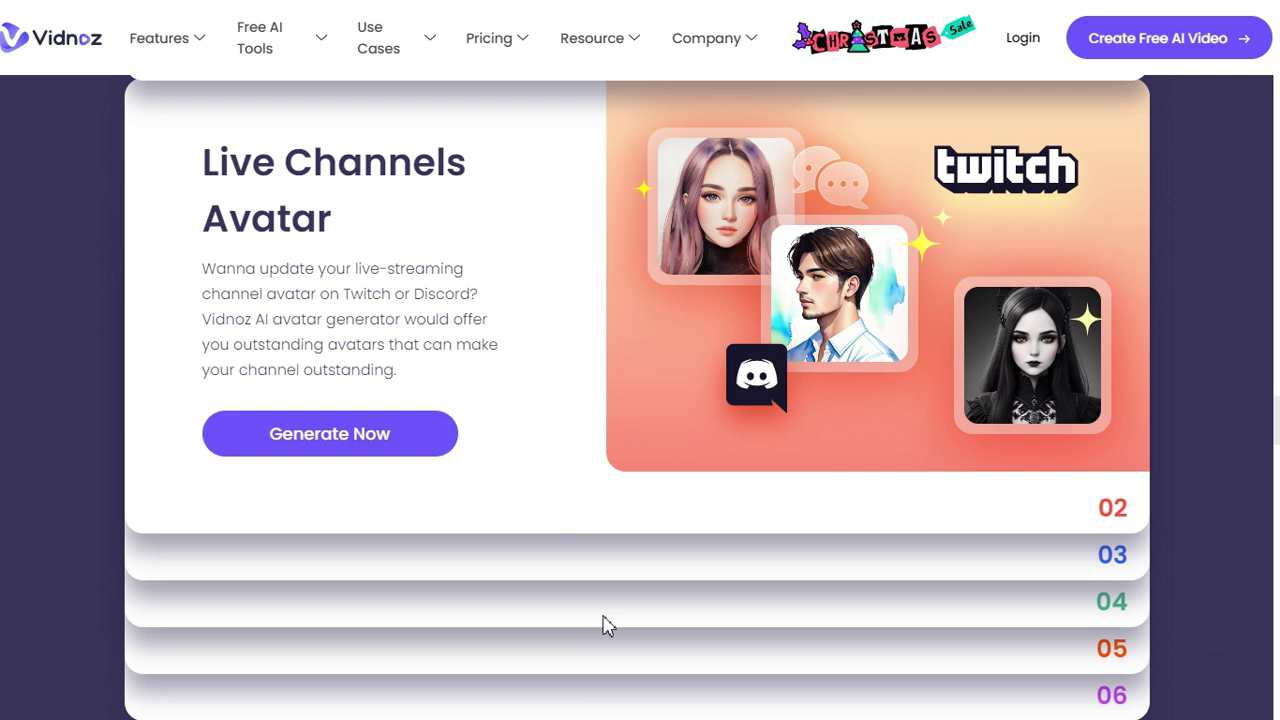
{"action": "scroll", "coordinate": [607, 625], "scroll_direction": "down", "scroll_amount": 3}
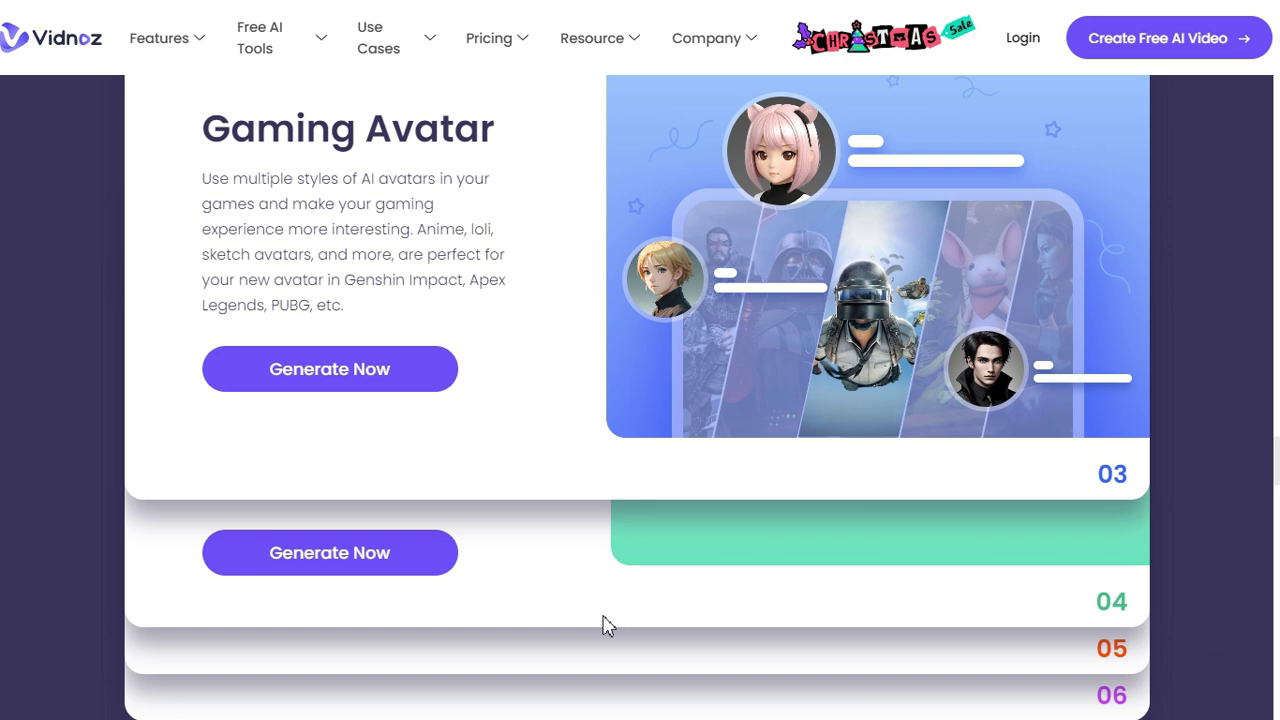
{"action": "scroll", "coordinate": [607, 625], "scroll_direction": "down", "scroll_amount": 4}
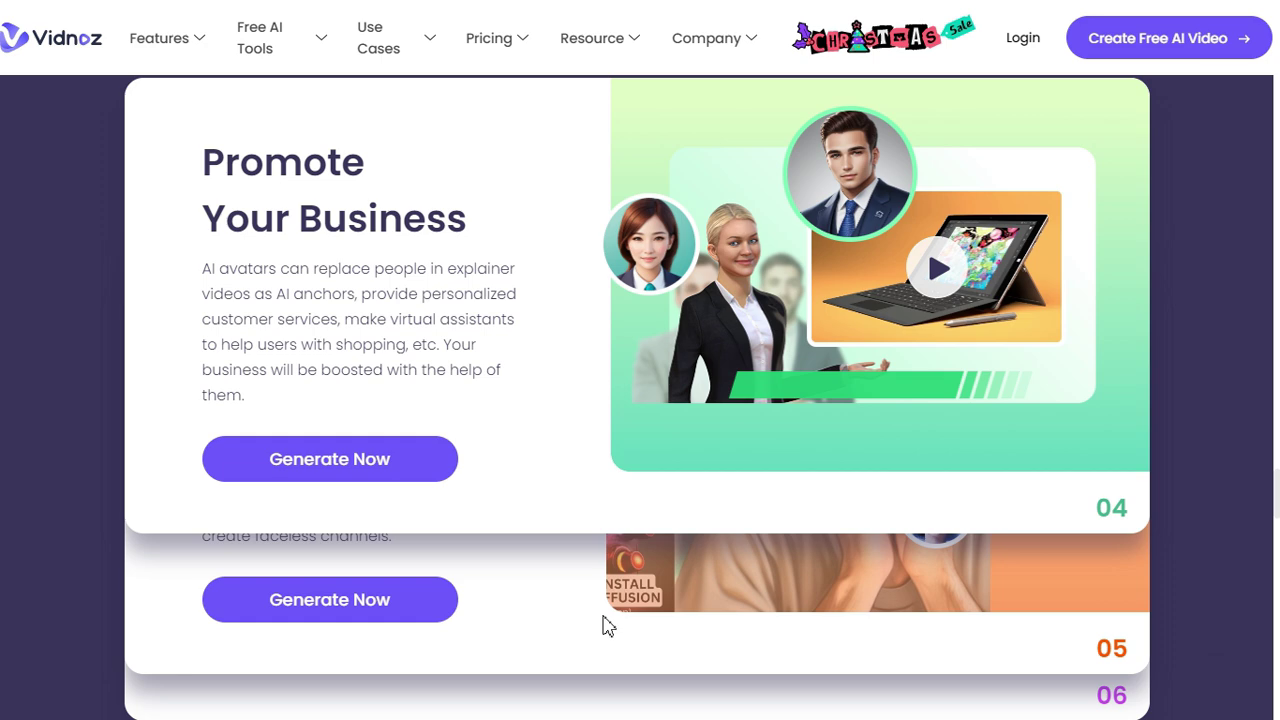
{"action": "scroll", "coordinate": [607, 625], "scroll_direction": "down", "scroll_amount": 4}
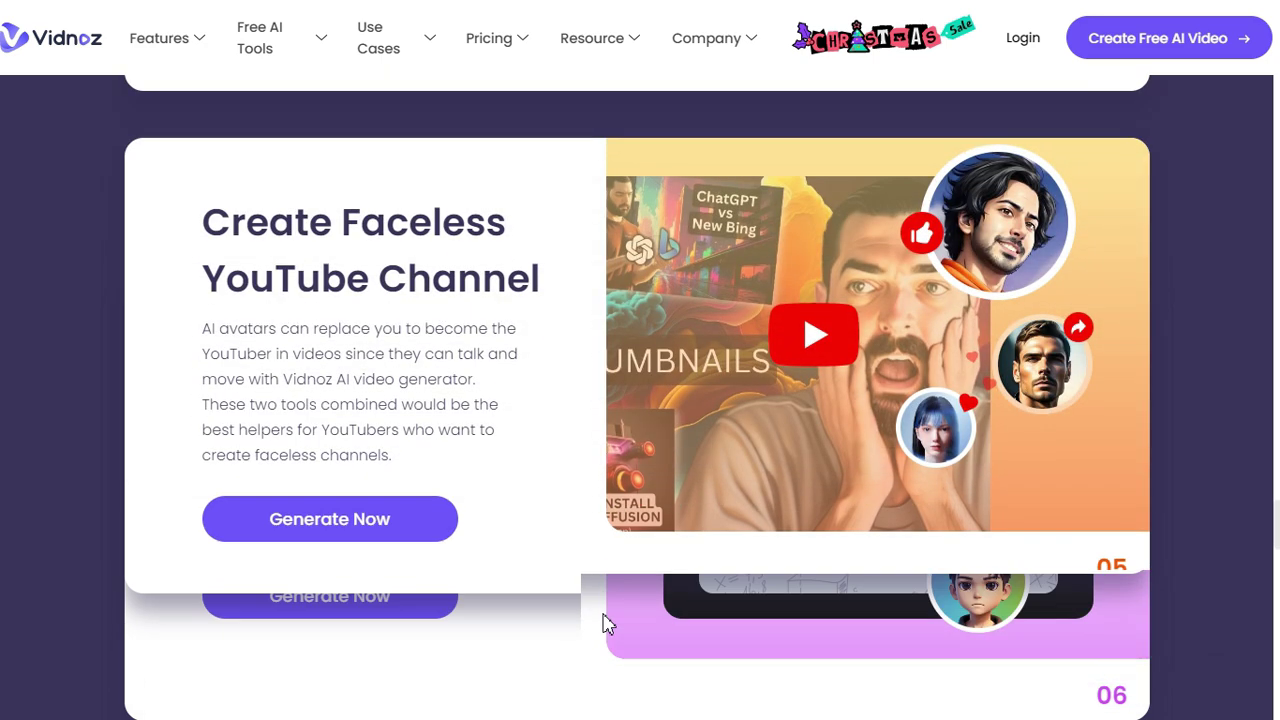
{"action": "scroll", "coordinate": [607, 625], "scroll_direction": "down", "scroll_amount": 4}
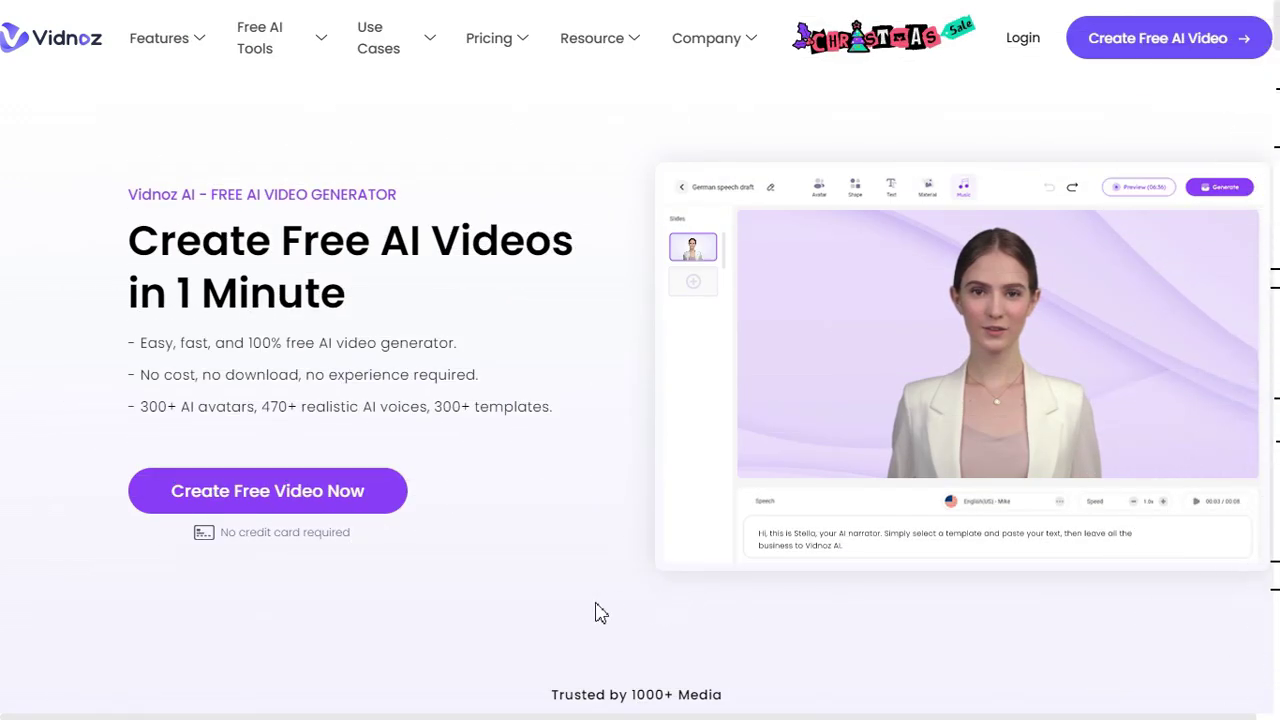
{"action": "left_click", "coordinate": [301, 510]}
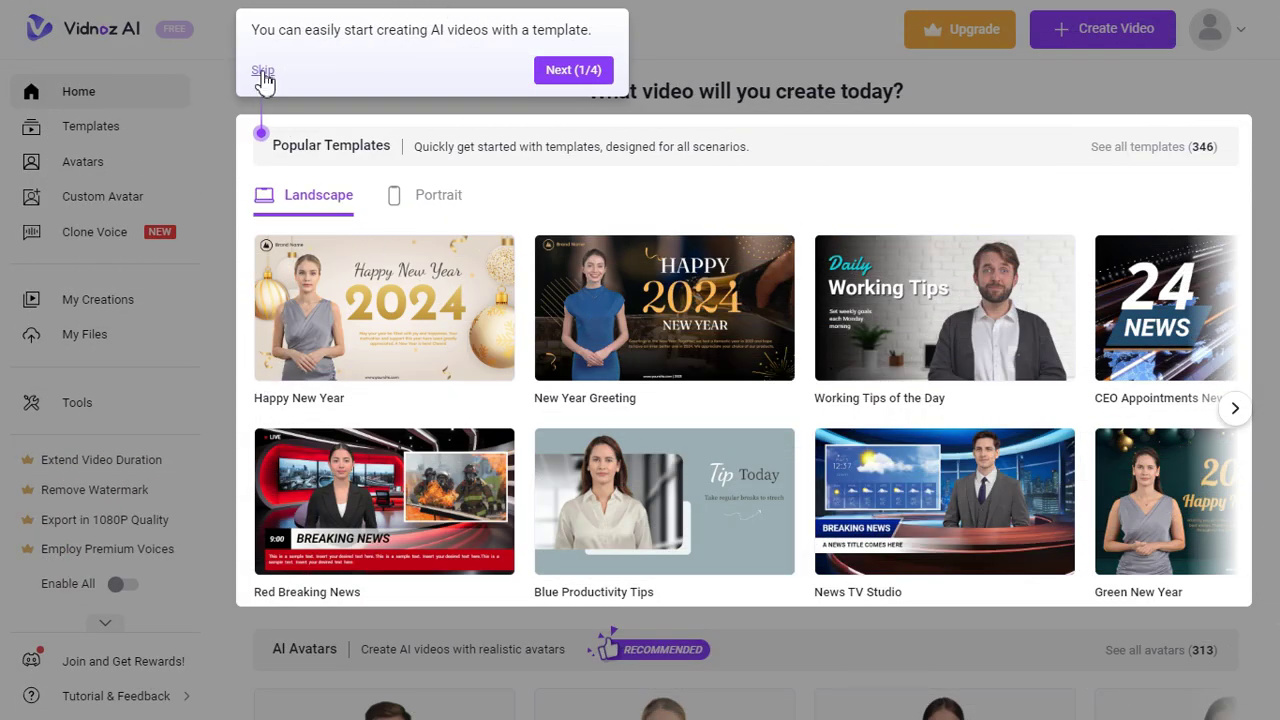
Dismiss the template introduction tour and scroll through the popular templates
{"action": "left_click", "coordinate": [263, 72]}
{"action": "scroll", "coordinate": [826, 386], "scroll_direction": "down", "scroll_amount": 3}
{"action": "scroll", "coordinate": [749, 414], "scroll_direction": "down", "scroll_amount": 3}
{"action": "scroll", "coordinate": [718, 430], "scroll_direction": "down", "scroll_amount": 5}
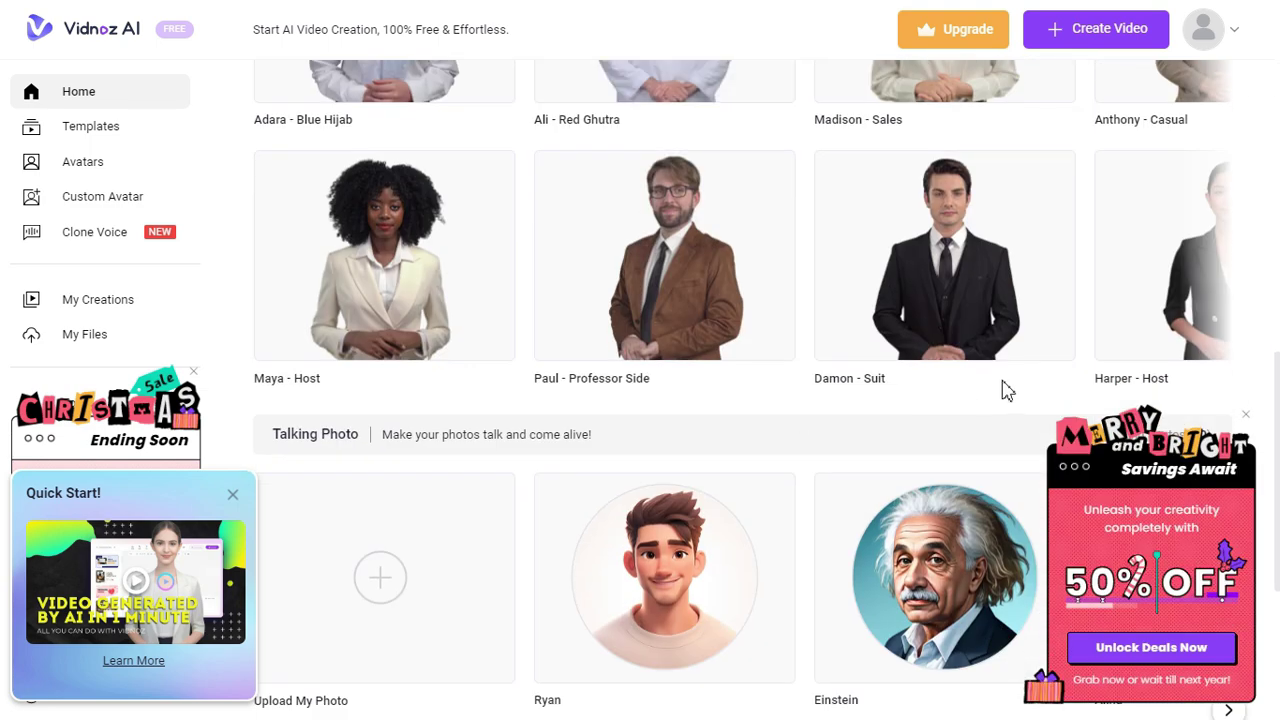
{"action": "scroll", "coordinate": [940, 300], "scroll_direction": "down", "scroll_amount": 2}
{"action": "scroll", "coordinate": [1036, 349], "scroll_direction": "up", "scroll_amount": 5}
{"action": "scroll", "coordinate": [1036, 349], "scroll_direction": "up", "scroll_amount": 4}
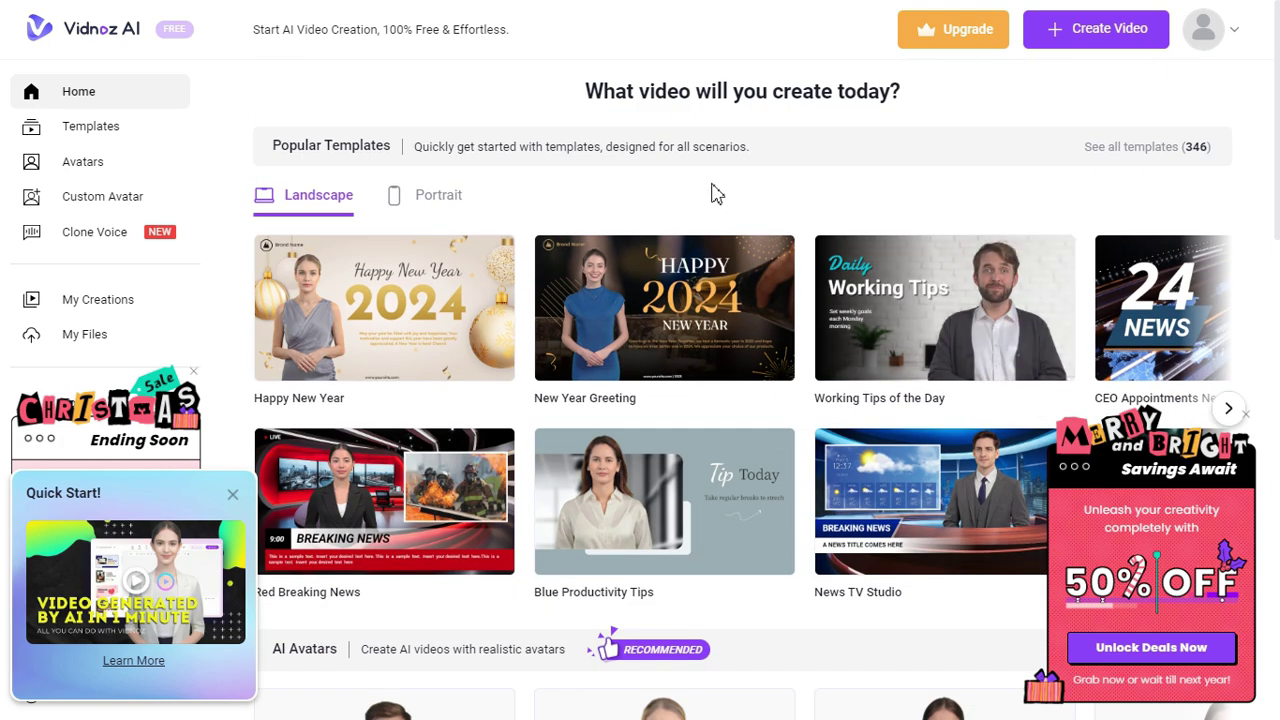
Create a new blank video project, closing the Quick Start promotion
{"action": "left_click", "coordinate": [1103, 34]}
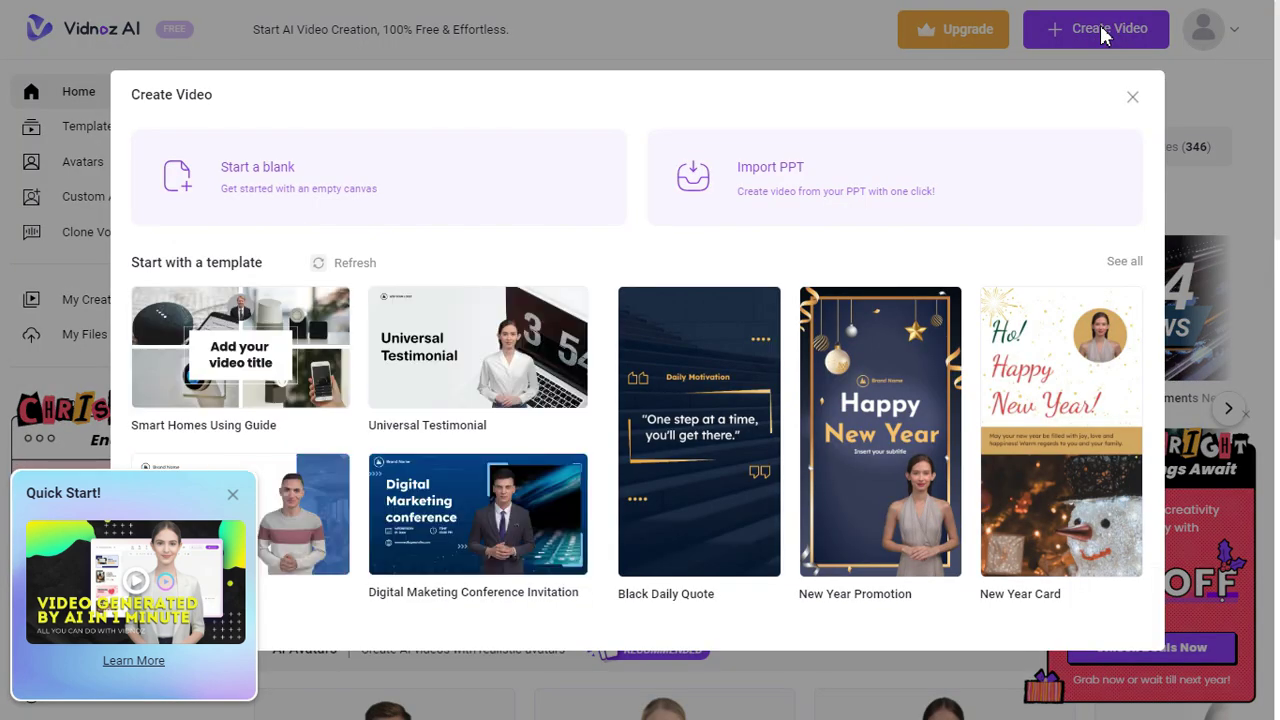
{"action": "left_click", "coordinate": [232, 494]}
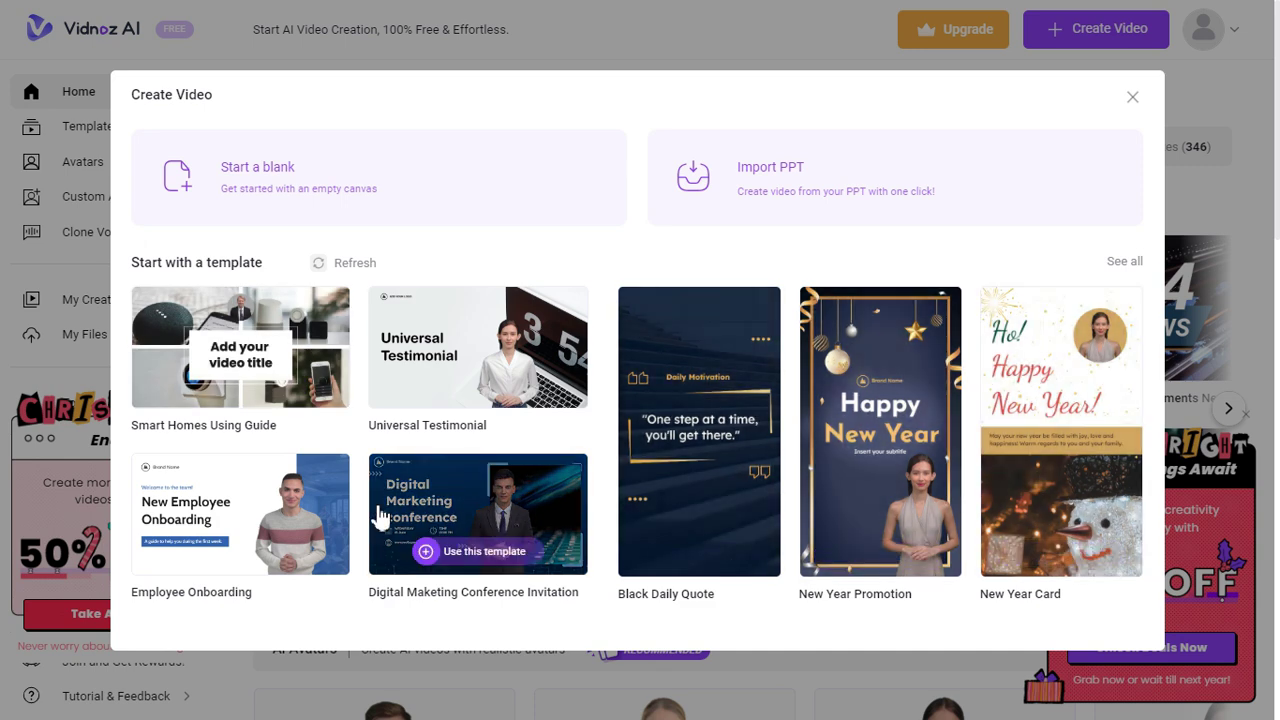
{"action": "mouse_move", "coordinate": [272, 195]}
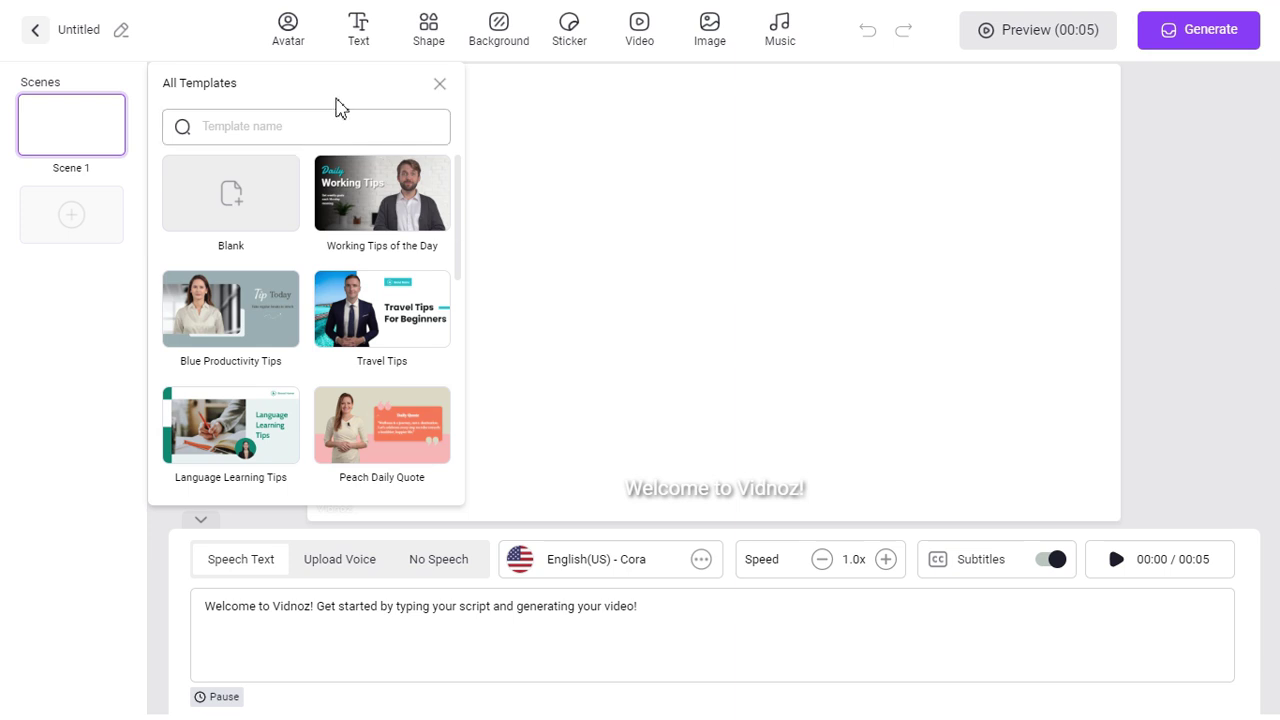
Browse the Realistic Avatar Pro and Talking Photo avatar libraries
{"action": "left_click", "coordinate": [288, 38]}
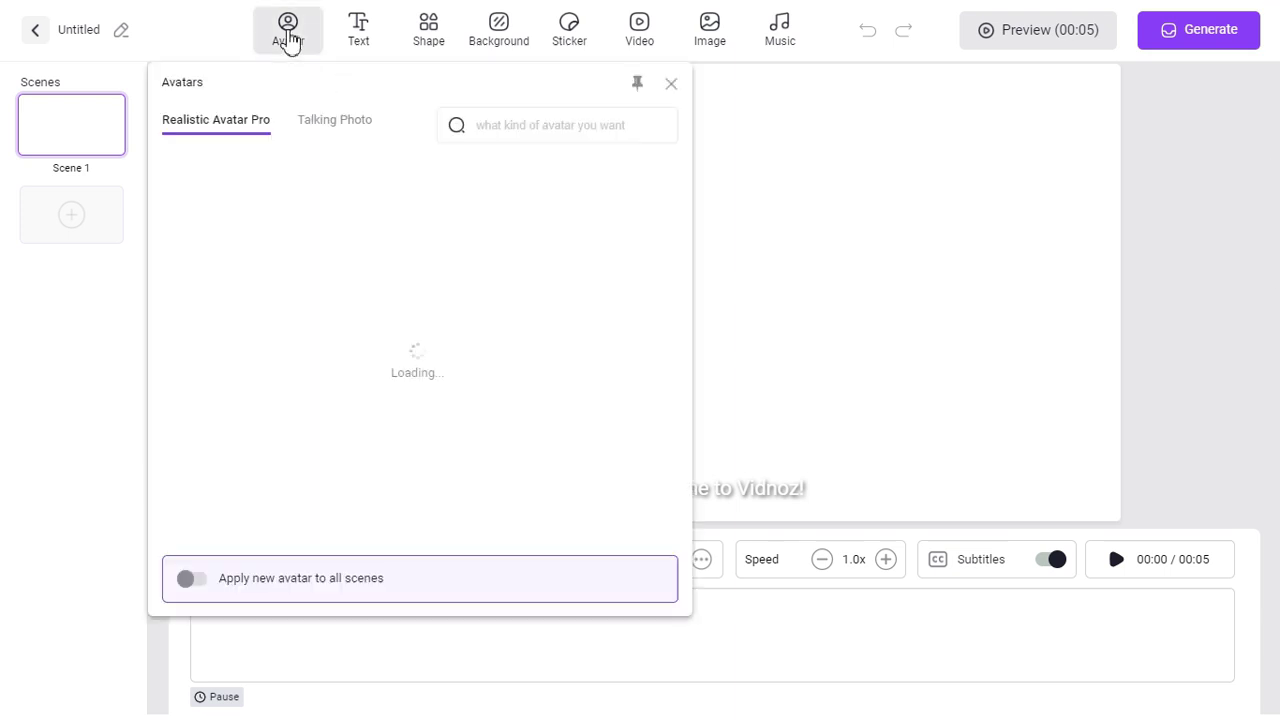
{"action": "scroll", "coordinate": [625, 375], "scroll_direction": "down", "scroll_amount": 8}
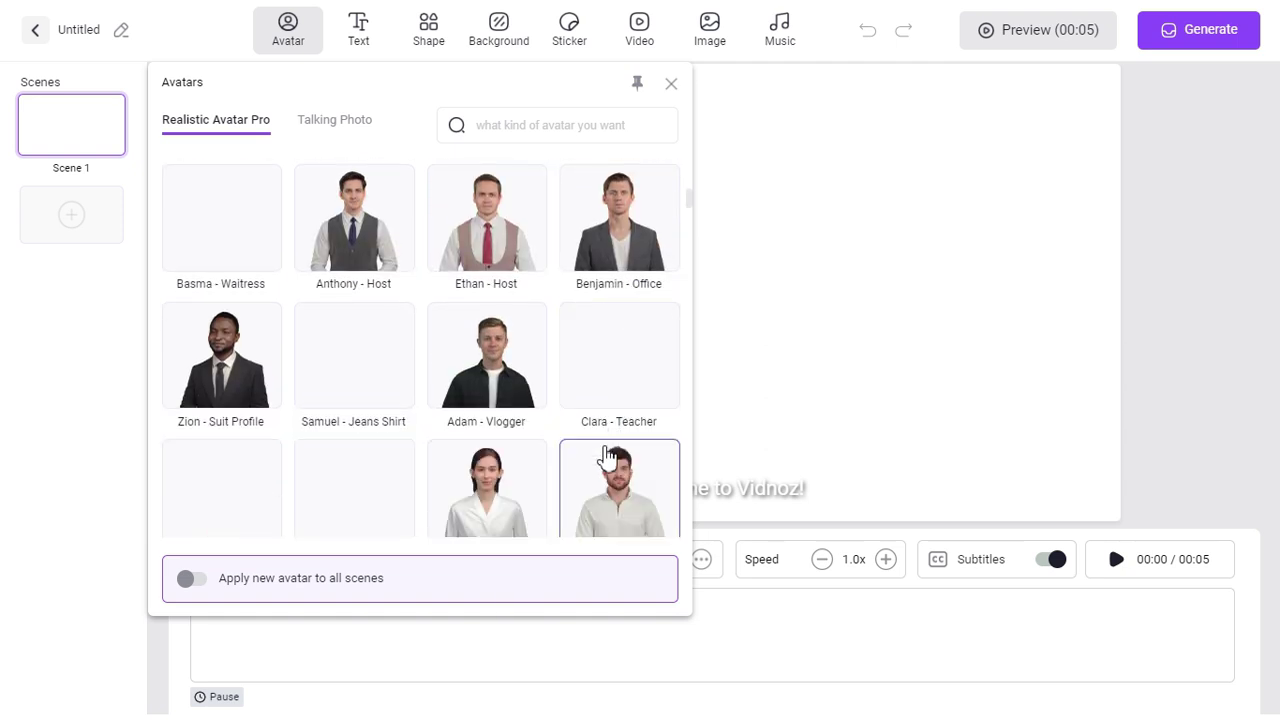
{"action": "scroll", "coordinate": [608, 457], "scroll_direction": "down", "scroll_amount": 2}
{"action": "scroll", "coordinate": [605, 460], "scroll_direction": "up", "scroll_amount": 10}
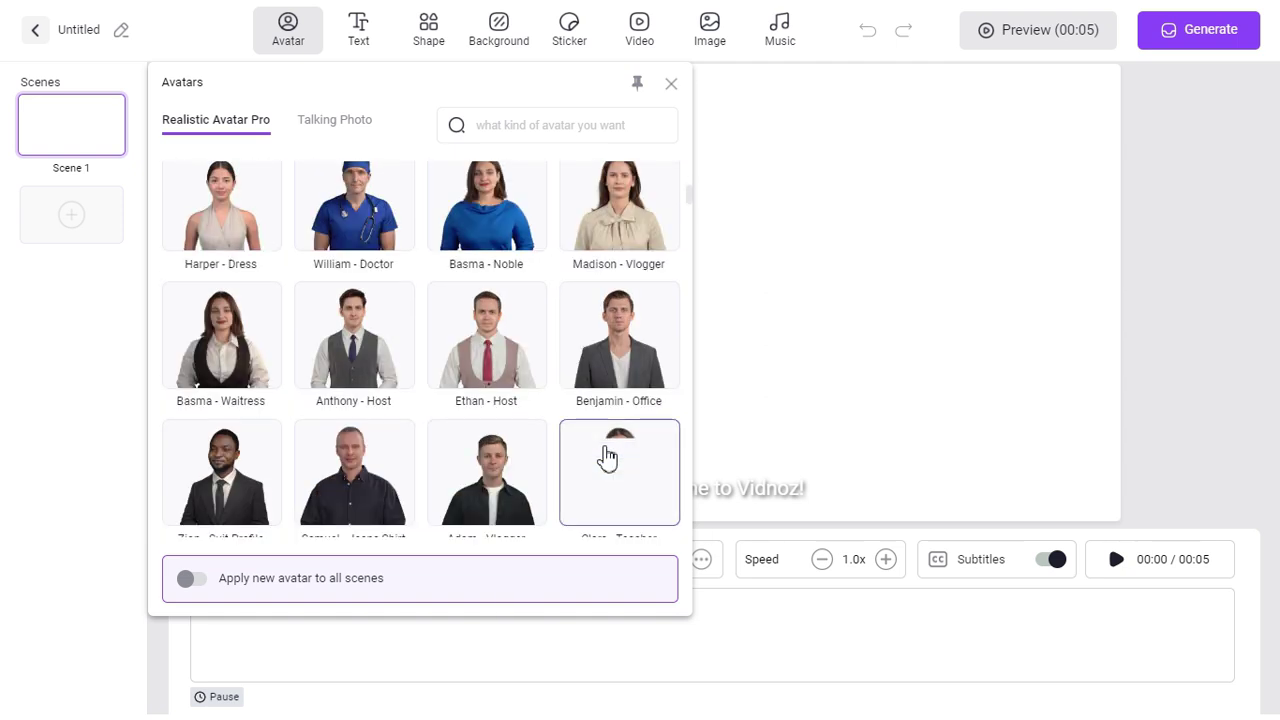
{"action": "left_click", "coordinate": [345, 124]}
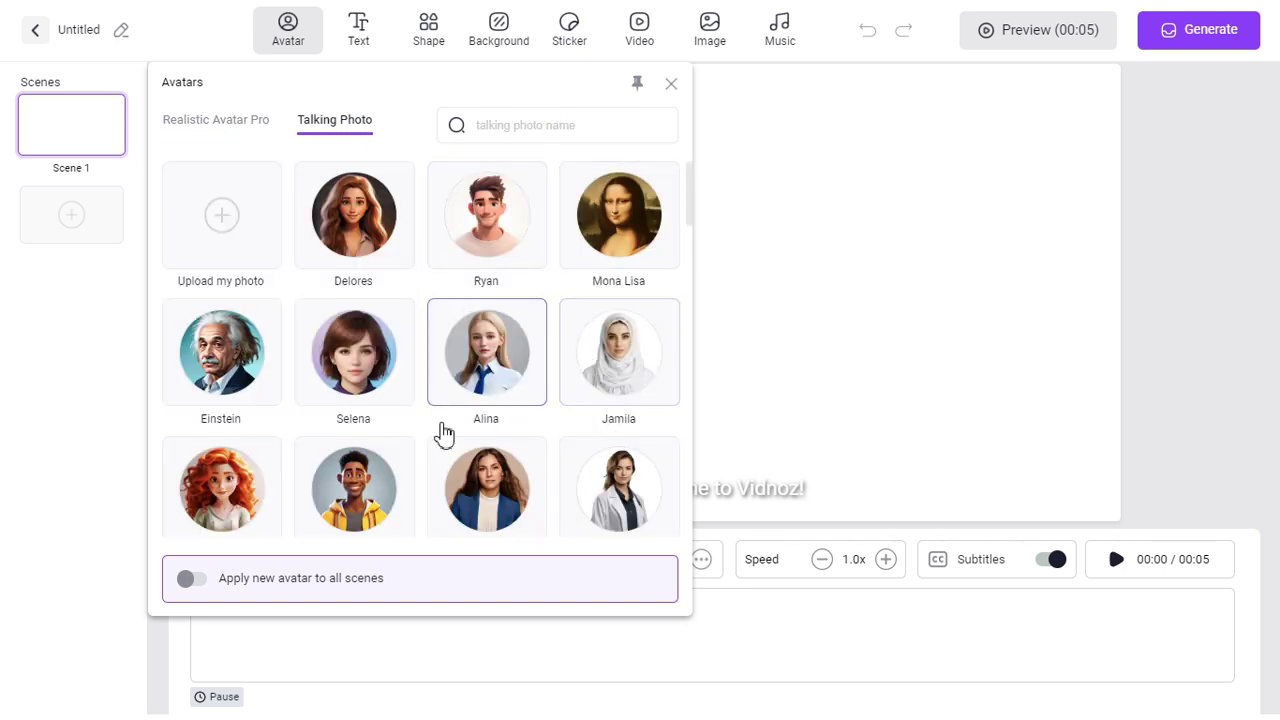
{"action": "scroll", "coordinate": [591, 466], "scroll_direction": "down", "scroll_amount": 2}
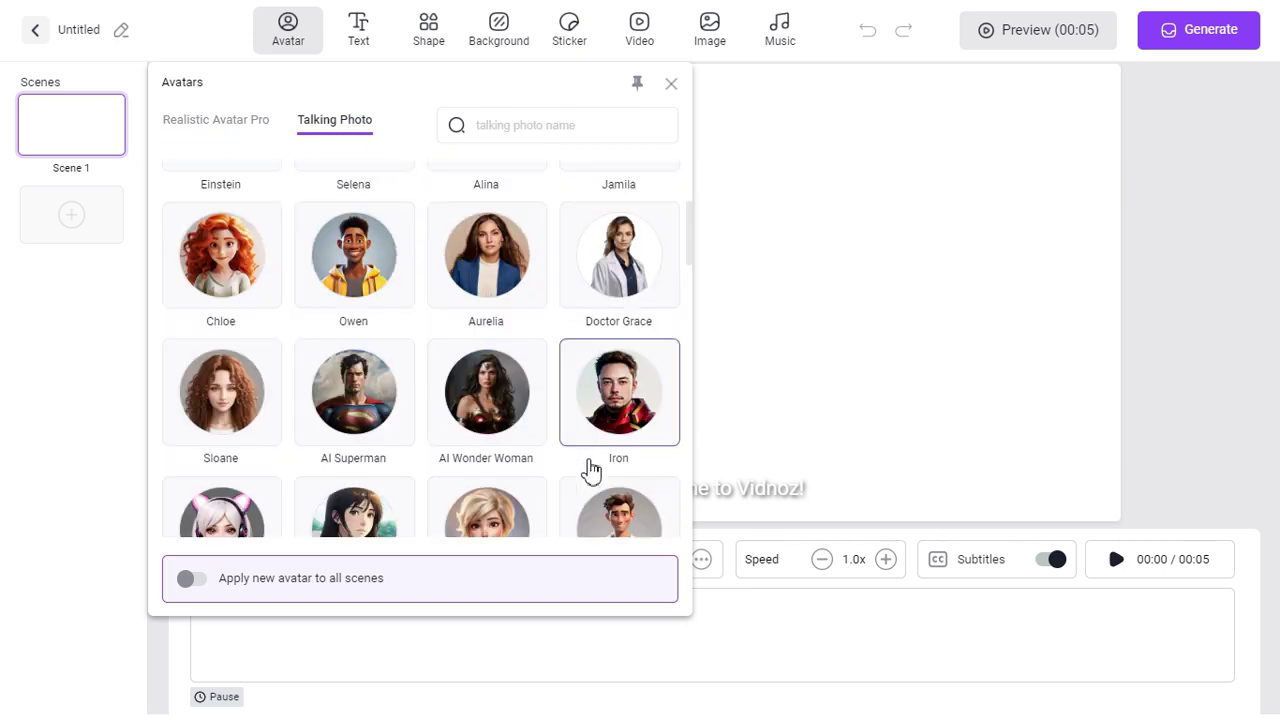
{"action": "scroll", "coordinate": [591, 468], "scroll_direction": "down", "scroll_amount": 3}
{"action": "scroll", "coordinate": [591, 470], "scroll_direction": "up", "scroll_amount": 5}
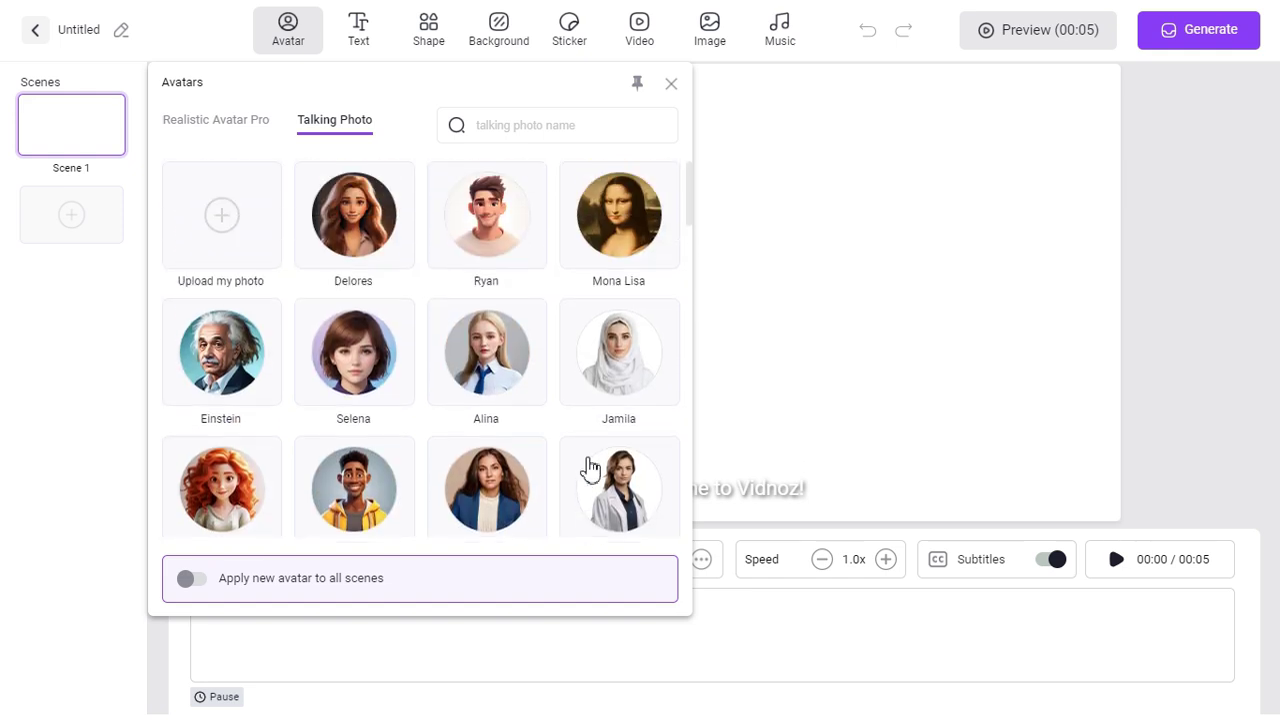
{"action": "left_click", "coordinate": [217, 124]}
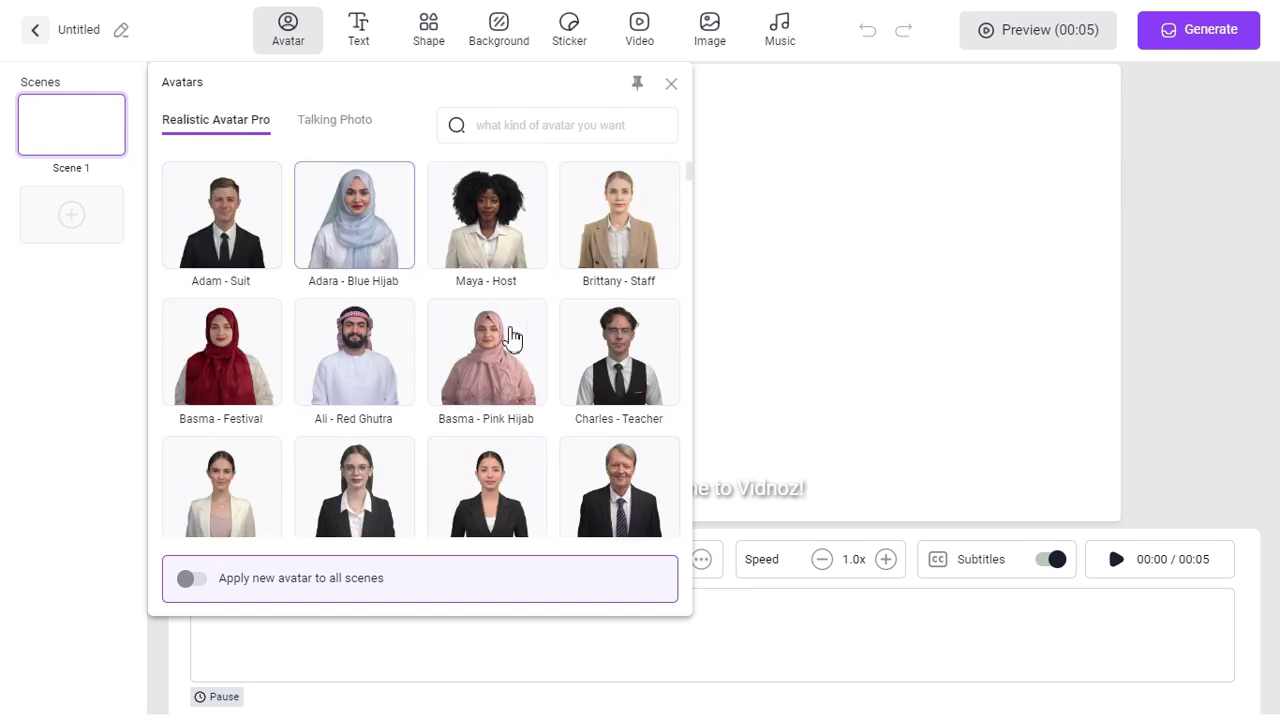
{"action": "scroll", "coordinate": [603, 372], "scroll_direction": "down", "scroll_amount": 3}
{"action": "scroll", "coordinate": [608, 375], "scroll_direction": "down", "scroll_amount": 2}
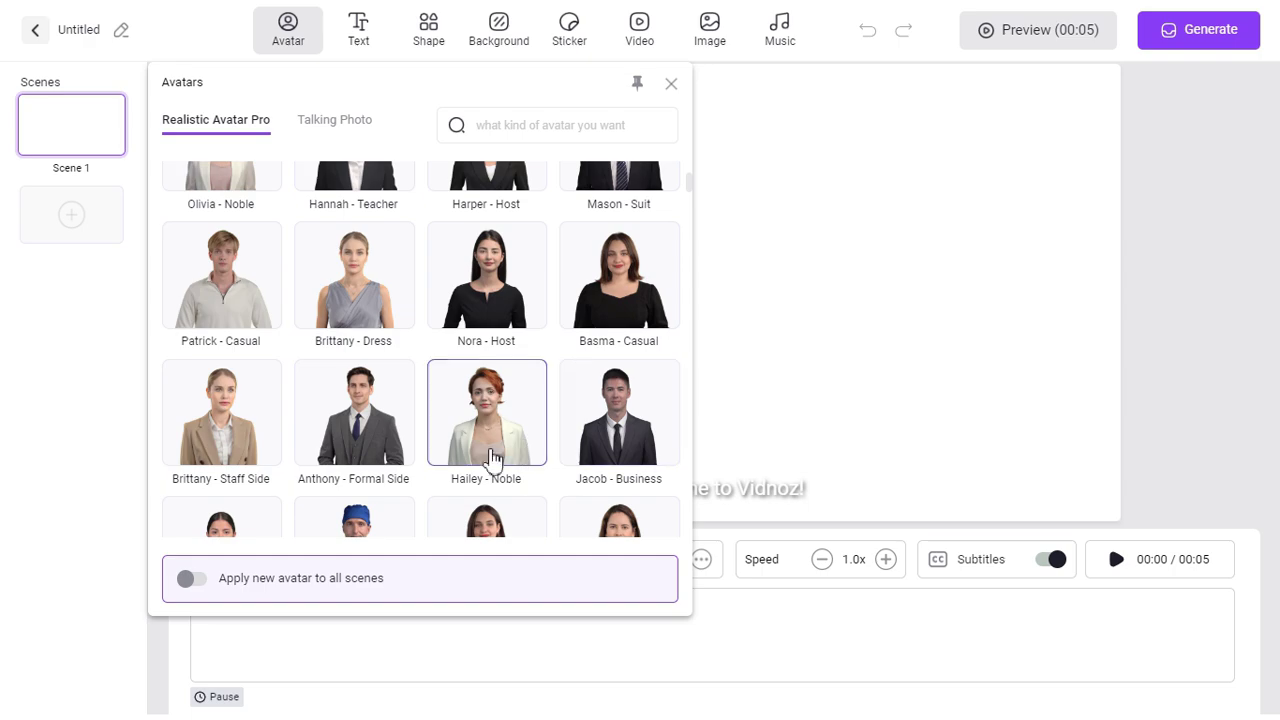
Add the Nora - Host avatar, trying square and circle head crops before keeping half body
{"action": "left_click", "coordinate": [487, 285]}
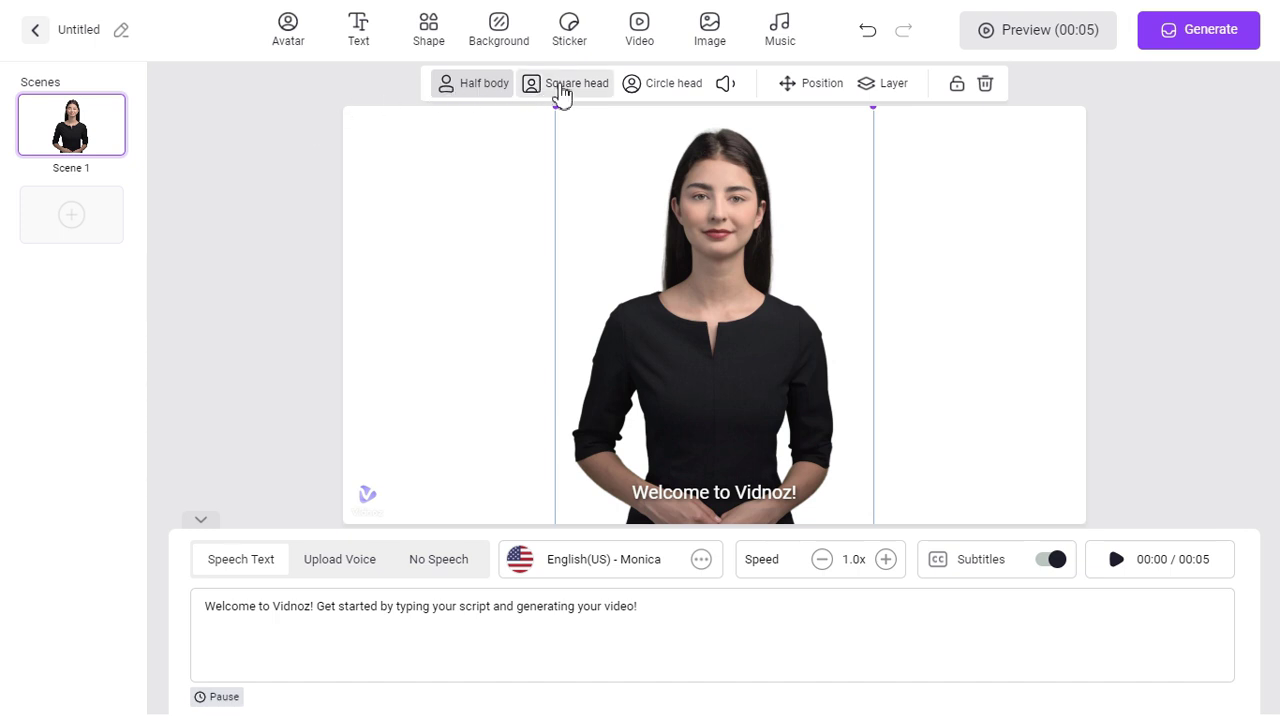
{"action": "left_click", "coordinate": [562, 86]}
{"action": "left_click", "coordinate": [640, 88]}
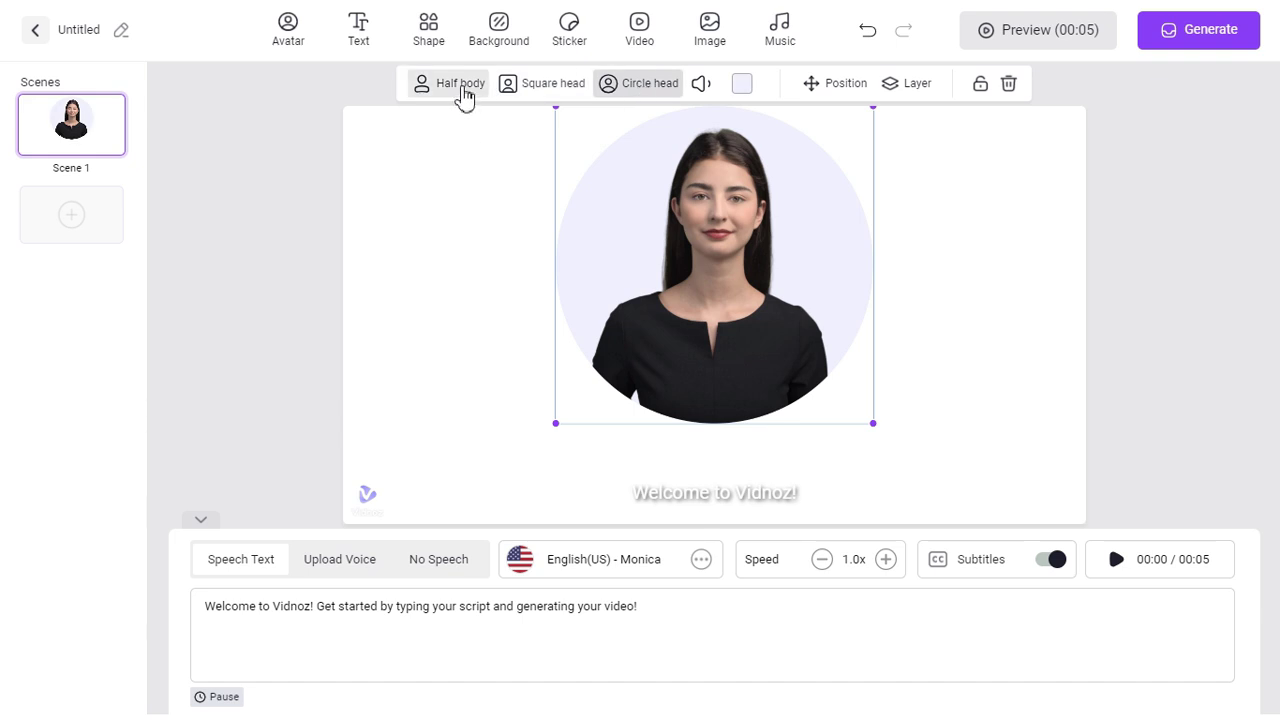
{"action": "left_click", "coordinate": [460, 88]}
{"action": "left_click", "coordinate": [490, 38]}
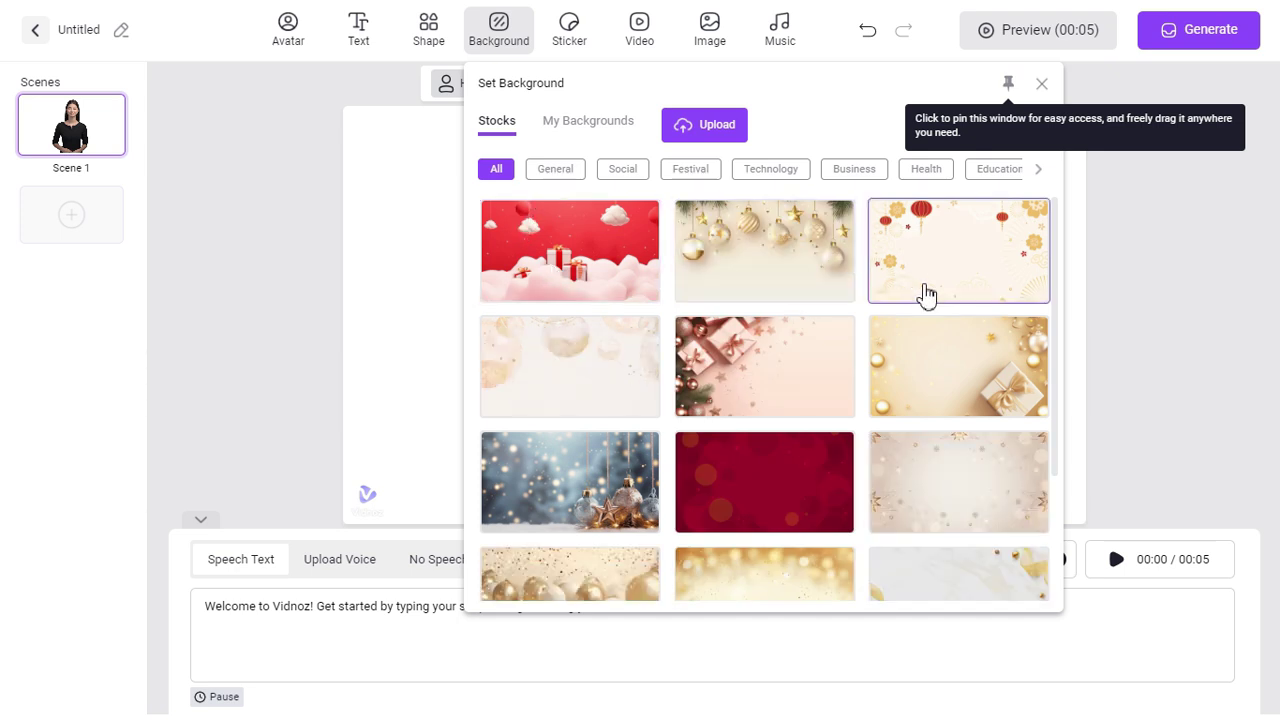
Filter stock backgrounds to General and apply the light blue wave background
{"action": "left_click", "coordinate": [555, 169]}
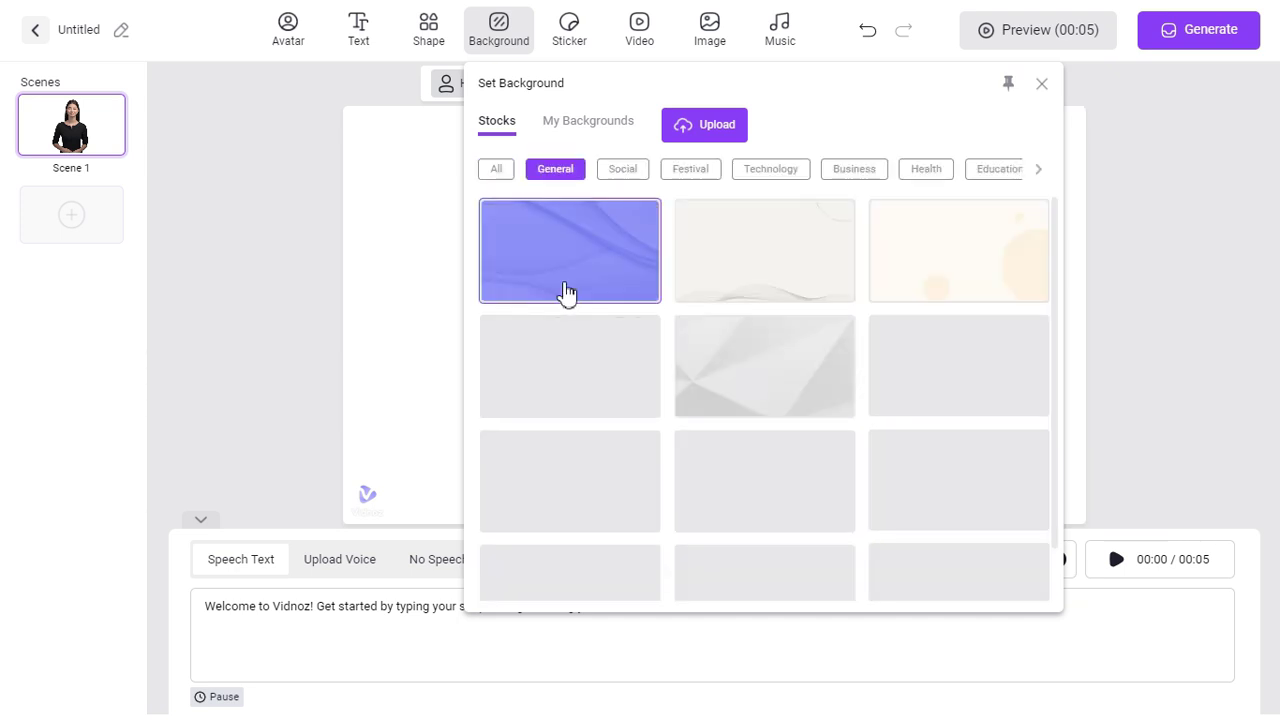
{"action": "scroll", "coordinate": [950, 426], "scroll_direction": "down", "scroll_amount": 1}
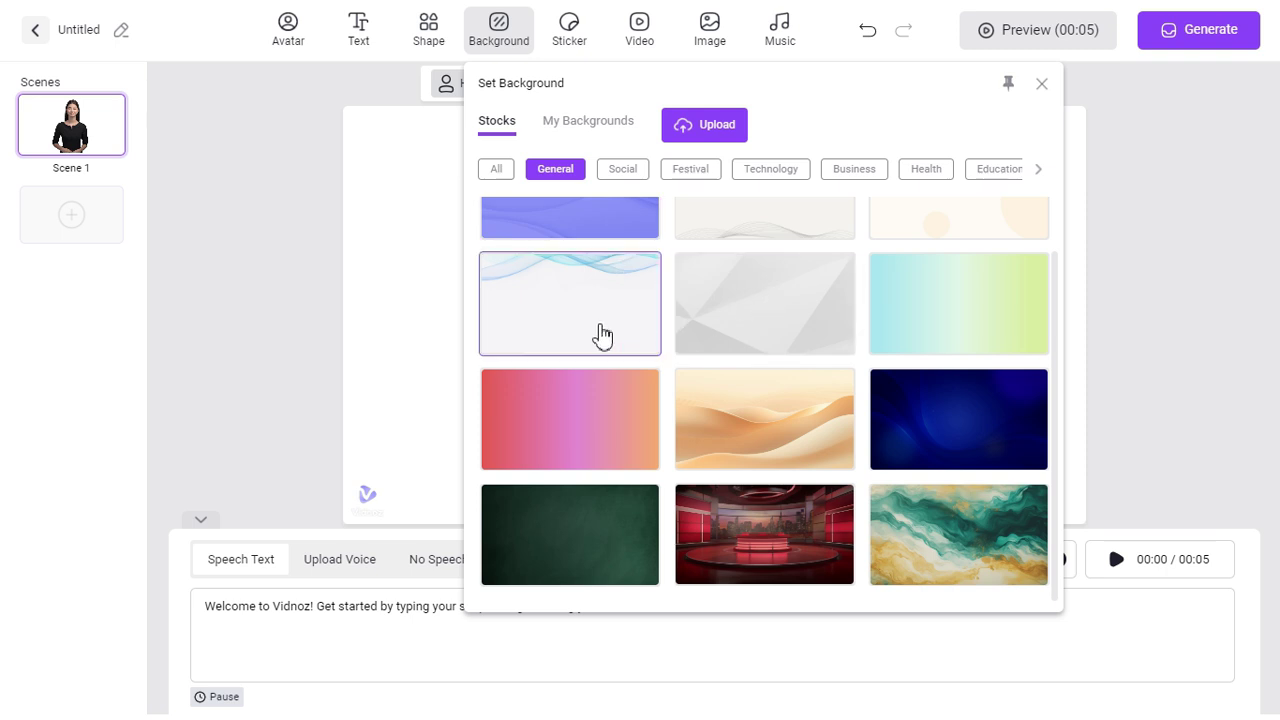
{"action": "left_click", "coordinate": [603, 337]}
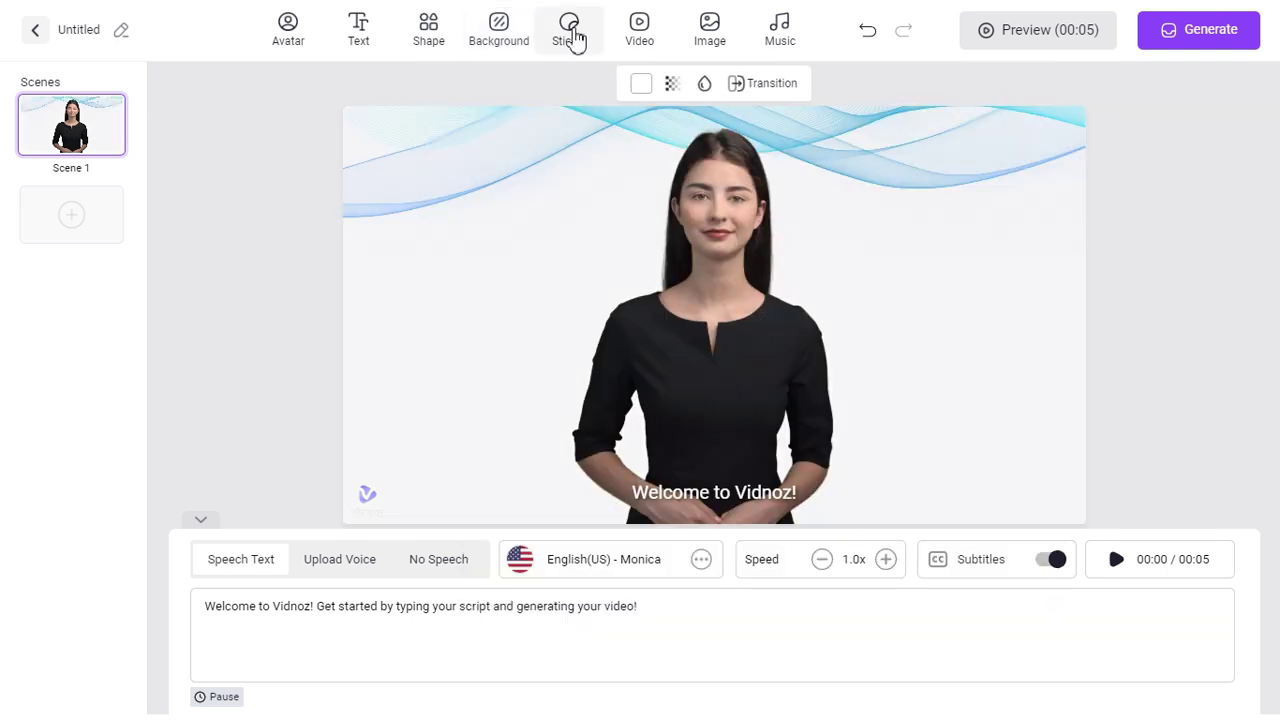
Browse the Pexels, Stocks and My Videos tabs, returning to the Pexels clips
{"action": "left_click", "coordinate": [636, 37]}
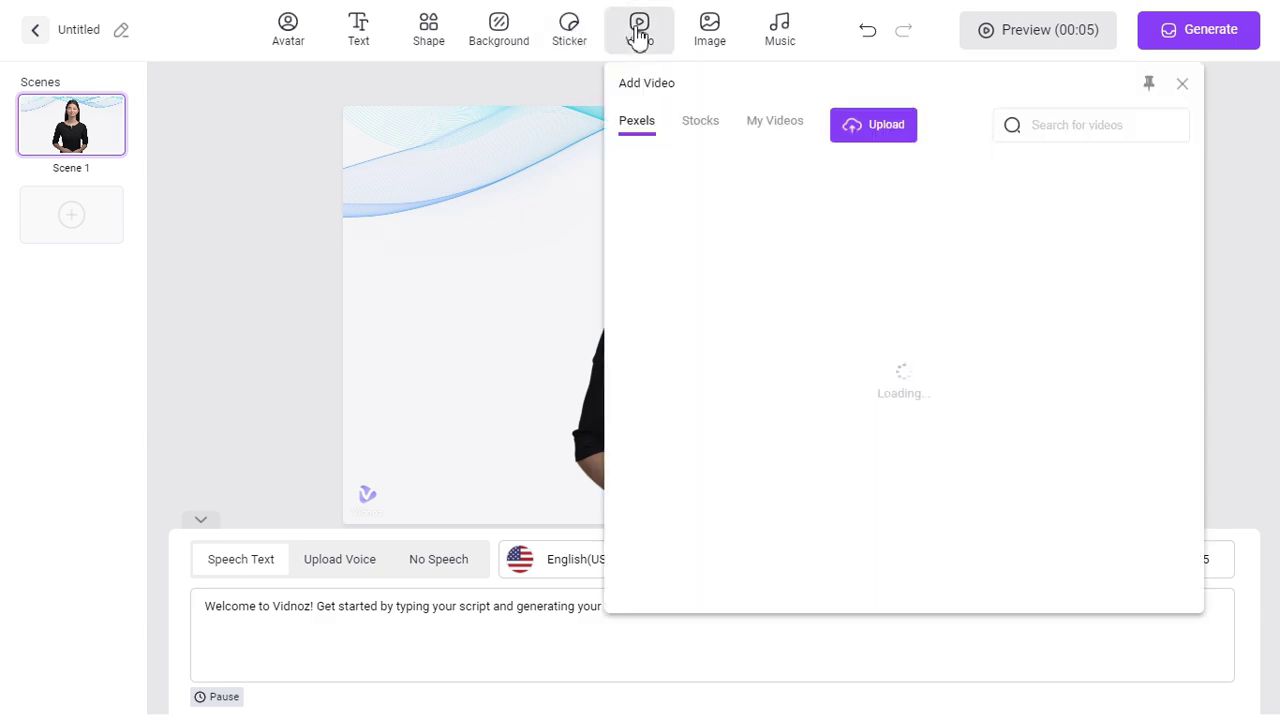
{"action": "scroll", "coordinate": [1073, 352], "scroll_direction": "down", "scroll_amount": 5}
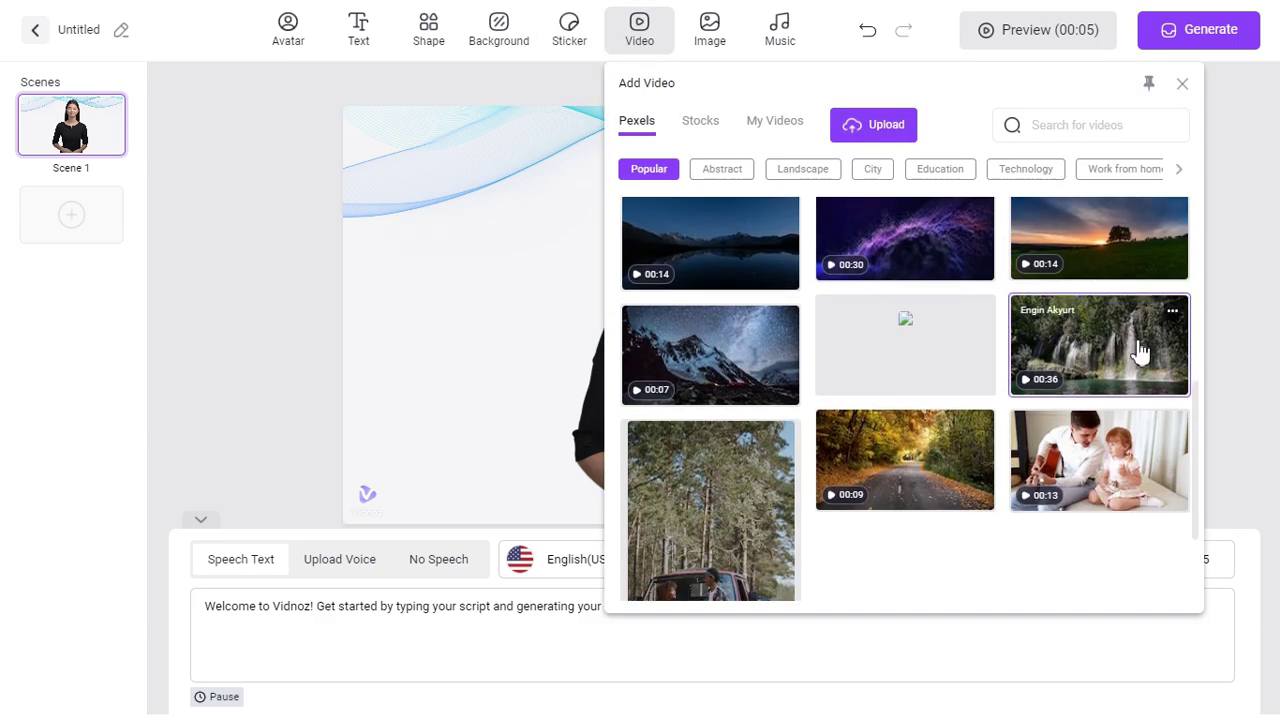
{"action": "scroll", "coordinate": [705, 373], "scroll_direction": "down", "scroll_amount": 2}
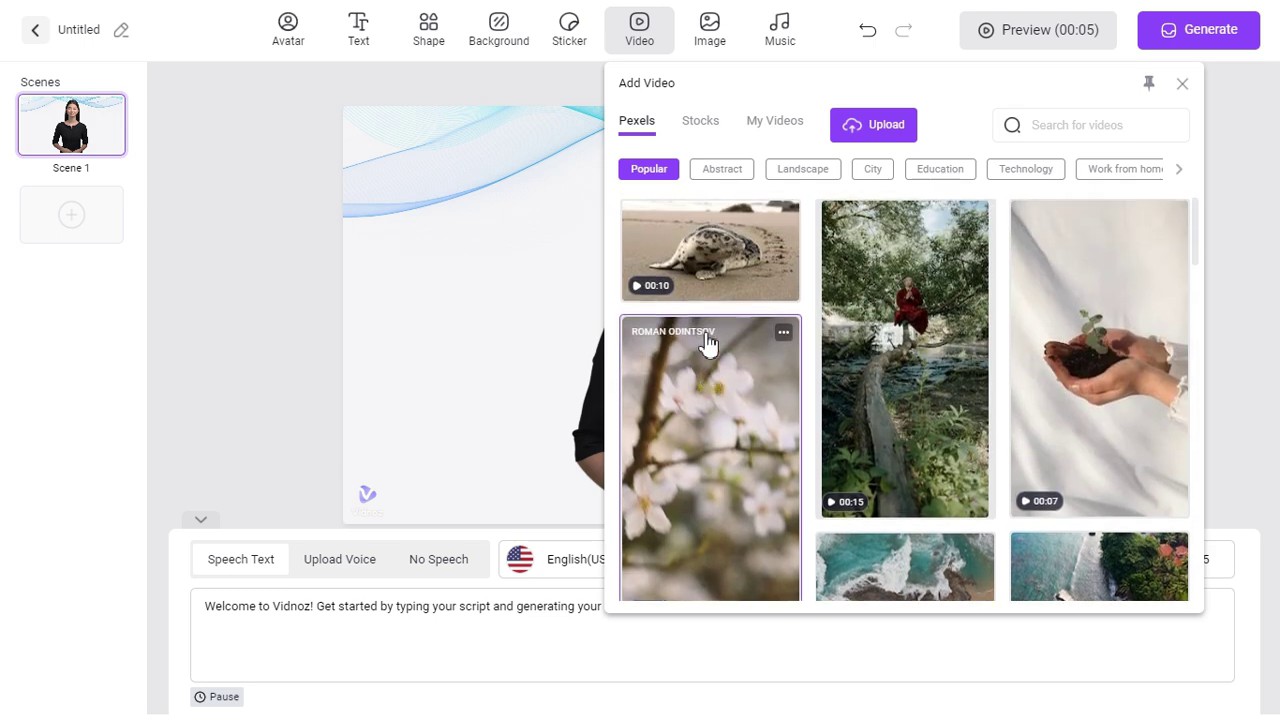
{"action": "left_click", "coordinate": [700, 122]}
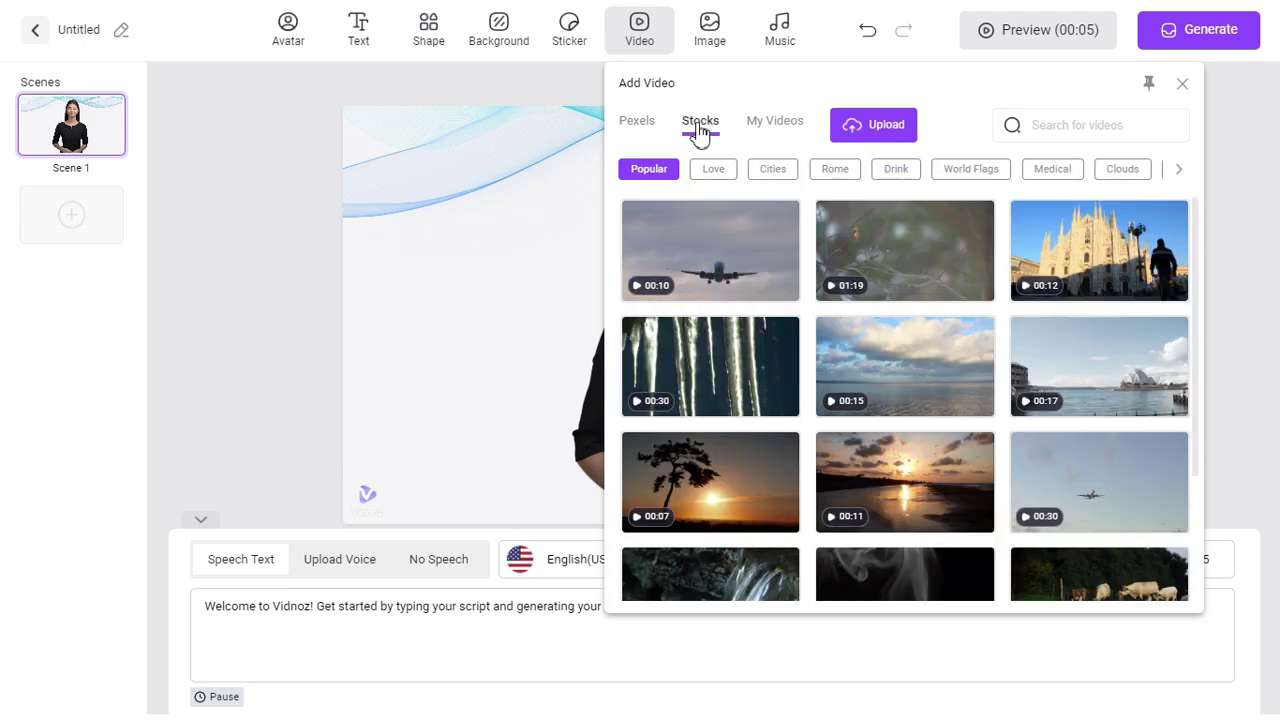
{"action": "scroll", "coordinate": [1150, 300], "scroll_direction": "down", "scroll_amount": 1}
{"action": "scroll", "coordinate": [1163, 352], "scroll_direction": "up", "scroll_amount": 1}
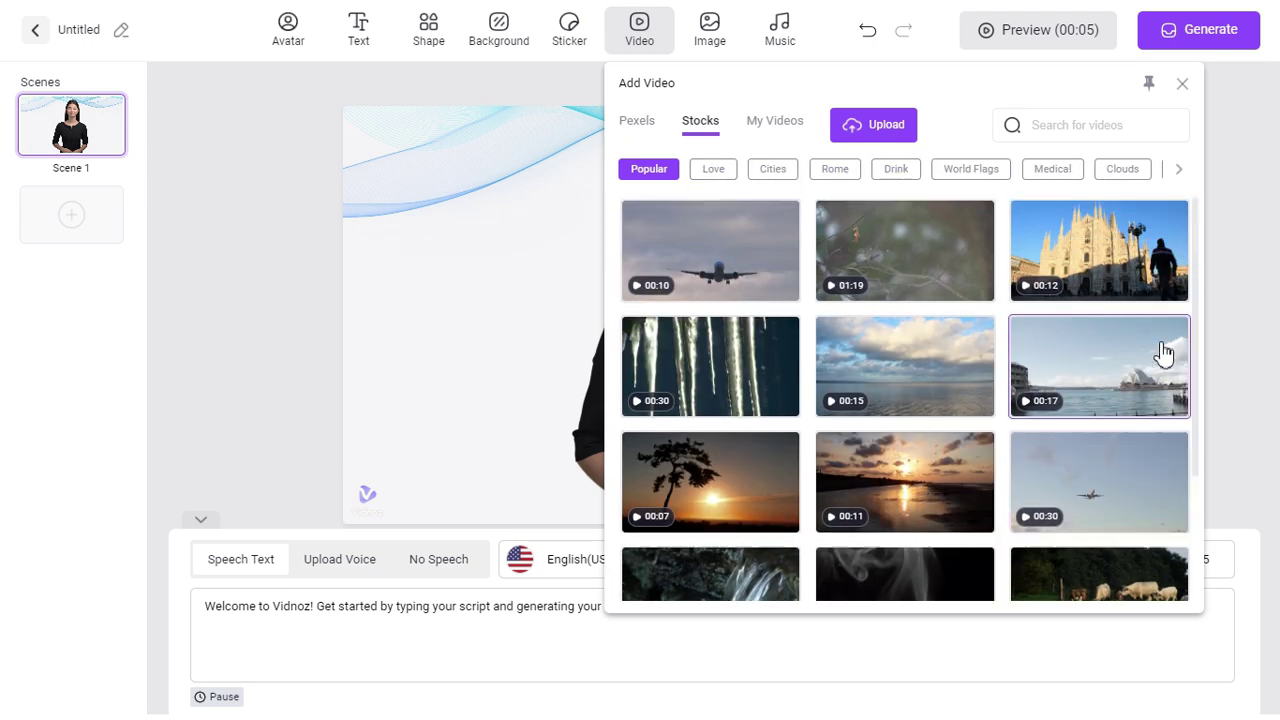
{"action": "left_click", "coordinate": [768, 124]}
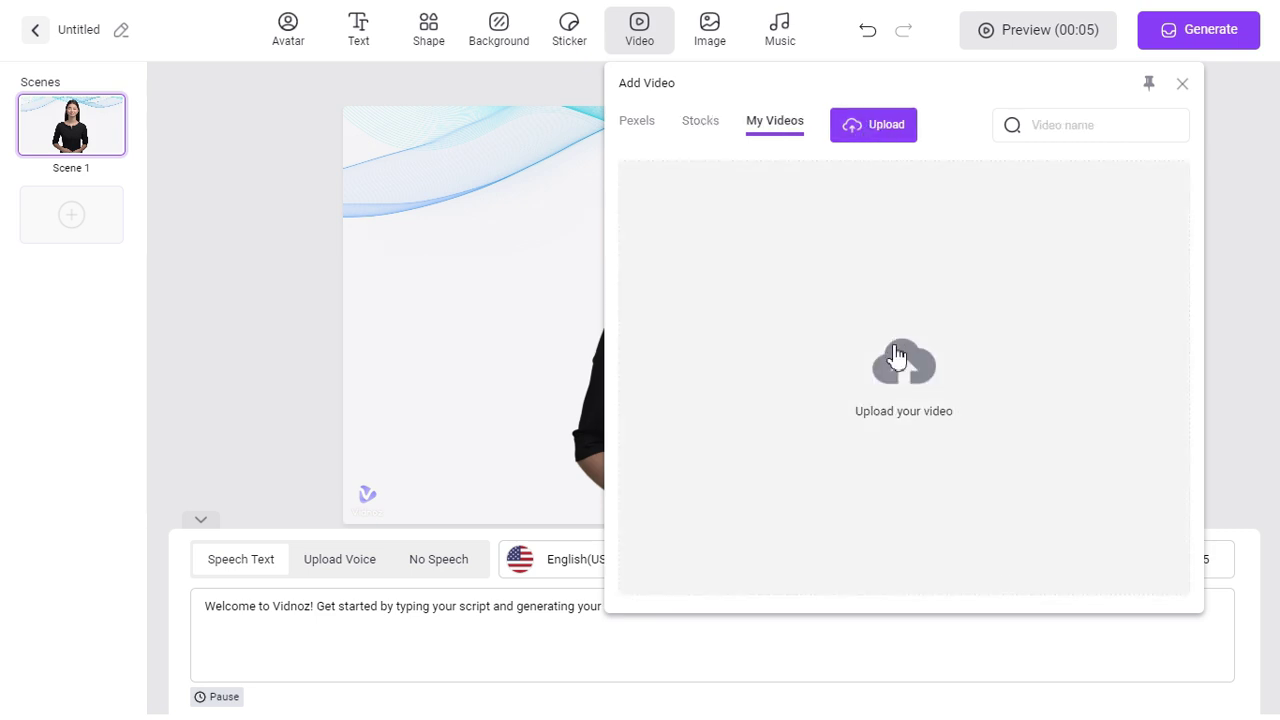
{"action": "left_click", "coordinate": [637, 124]}
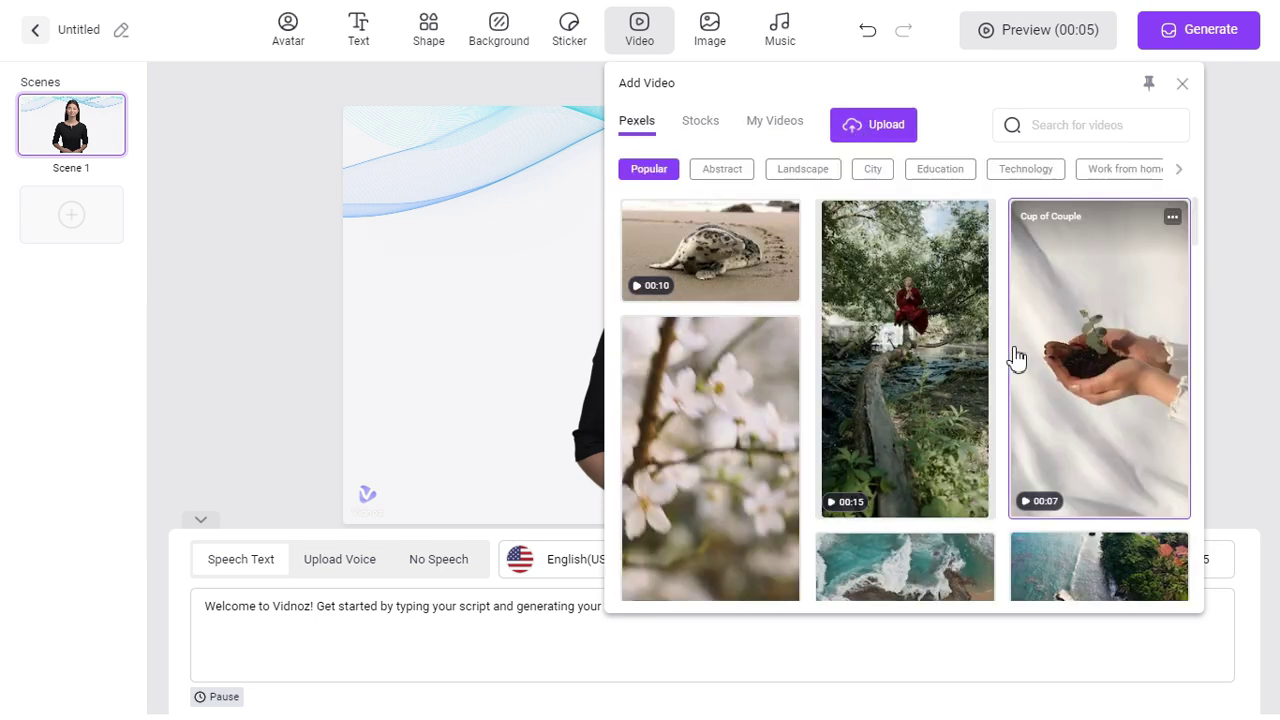
{"action": "scroll", "coordinate": [1022, 360], "scroll_direction": "down", "scroll_amount": 5}
{"action": "scroll", "coordinate": [1025, 366], "scroll_direction": "down", "scroll_amount": 8}
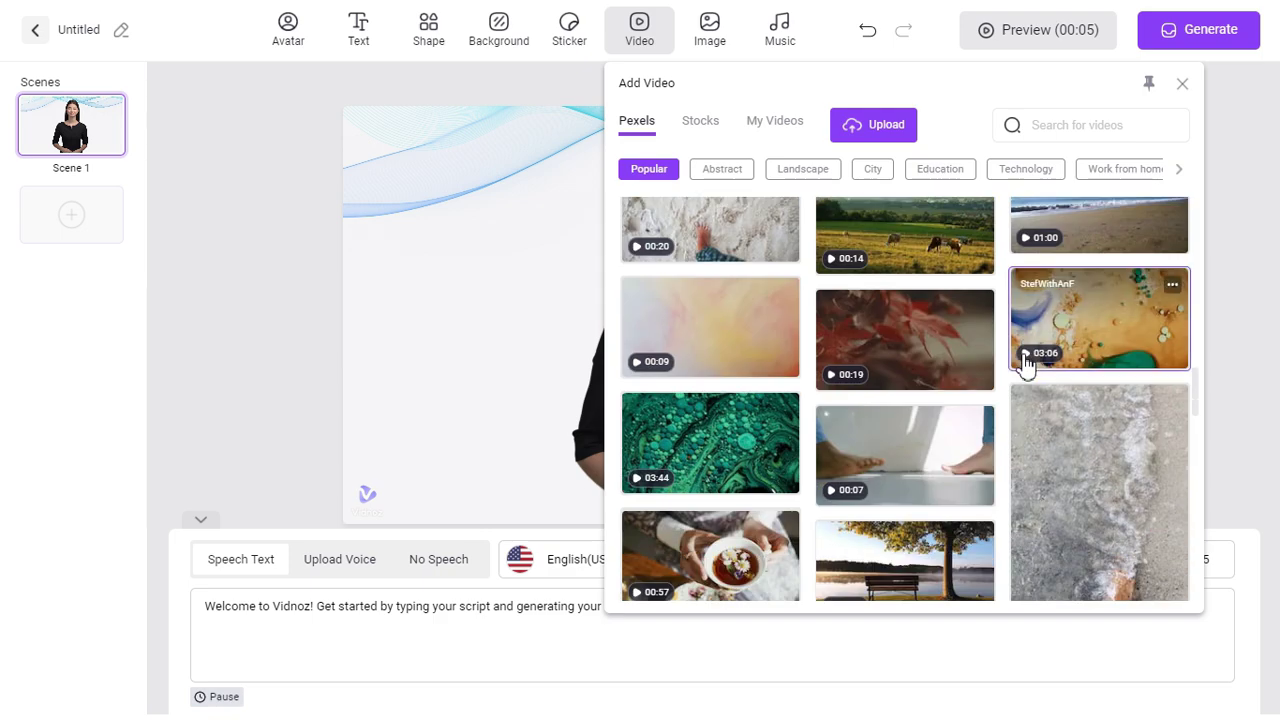
{"action": "scroll", "coordinate": [1060, 380], "scroll_direction": "down", "scroll_amount": 8}
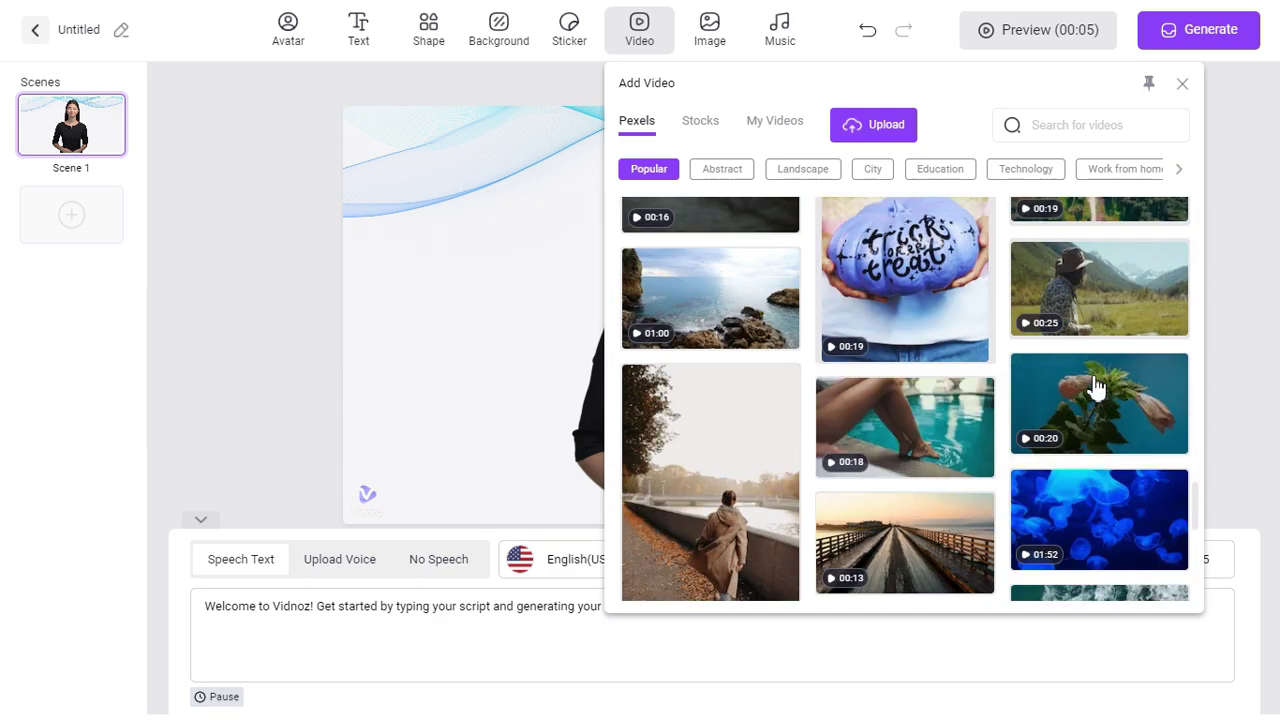
Add the sunset boardwalk clip, stretch it to fill the frame, and send it to back
{"action": "left_click", "coordinate": [911, 318]}
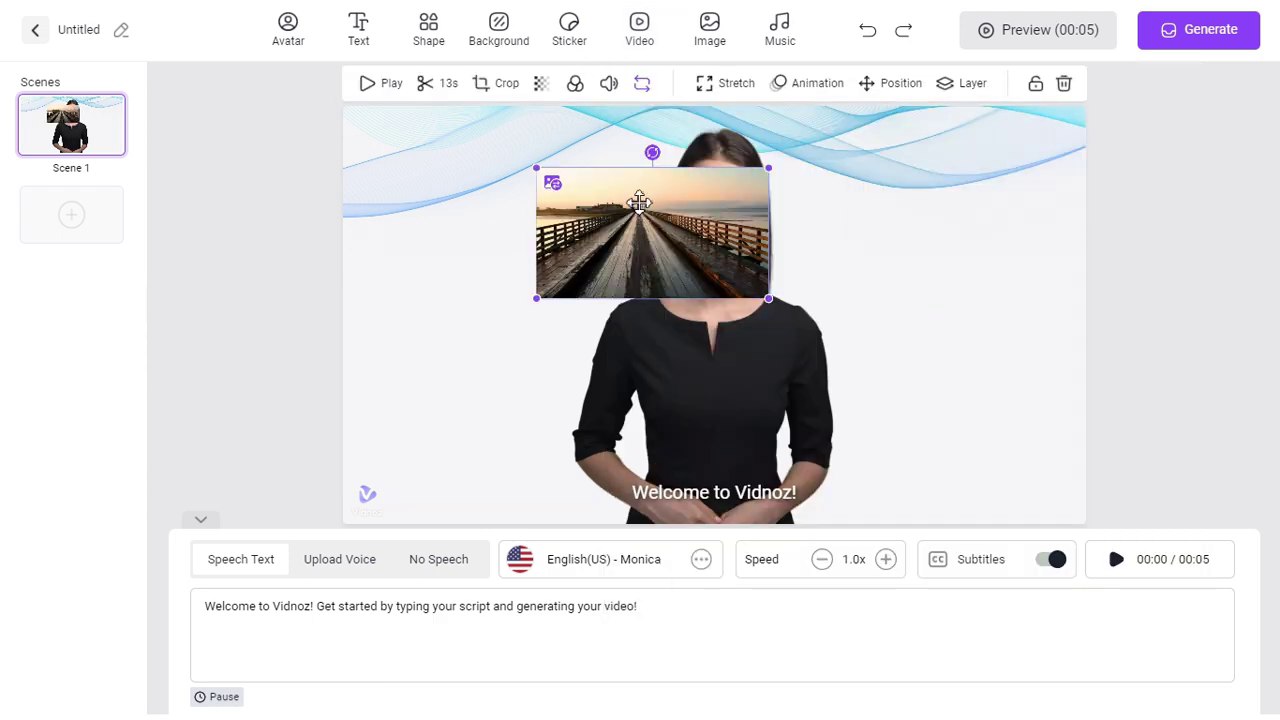
{"action": "left_click", "coordinate": [724, 86]}
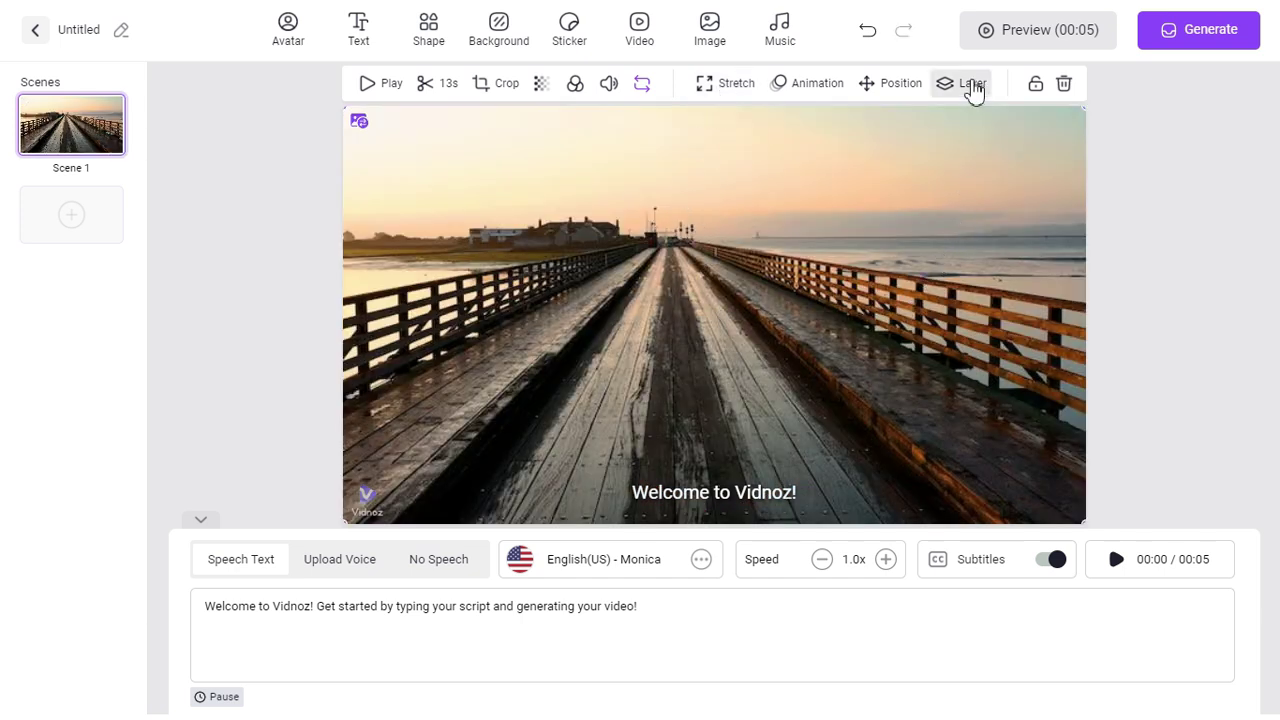
{"action": "left_click", "coordinate": [972, 86]}
{"action": "left_click", "coordinate": [995, 283]}
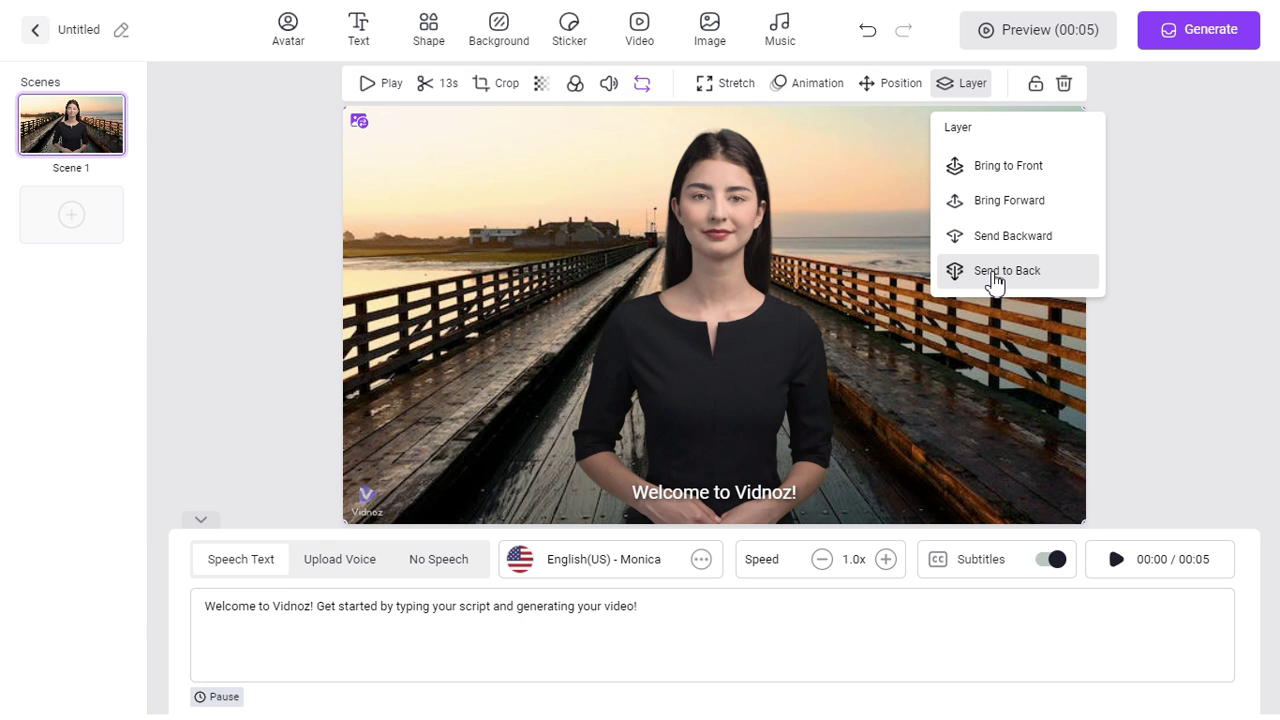
{"action": "left_click", "coordinate": [875, 359]}
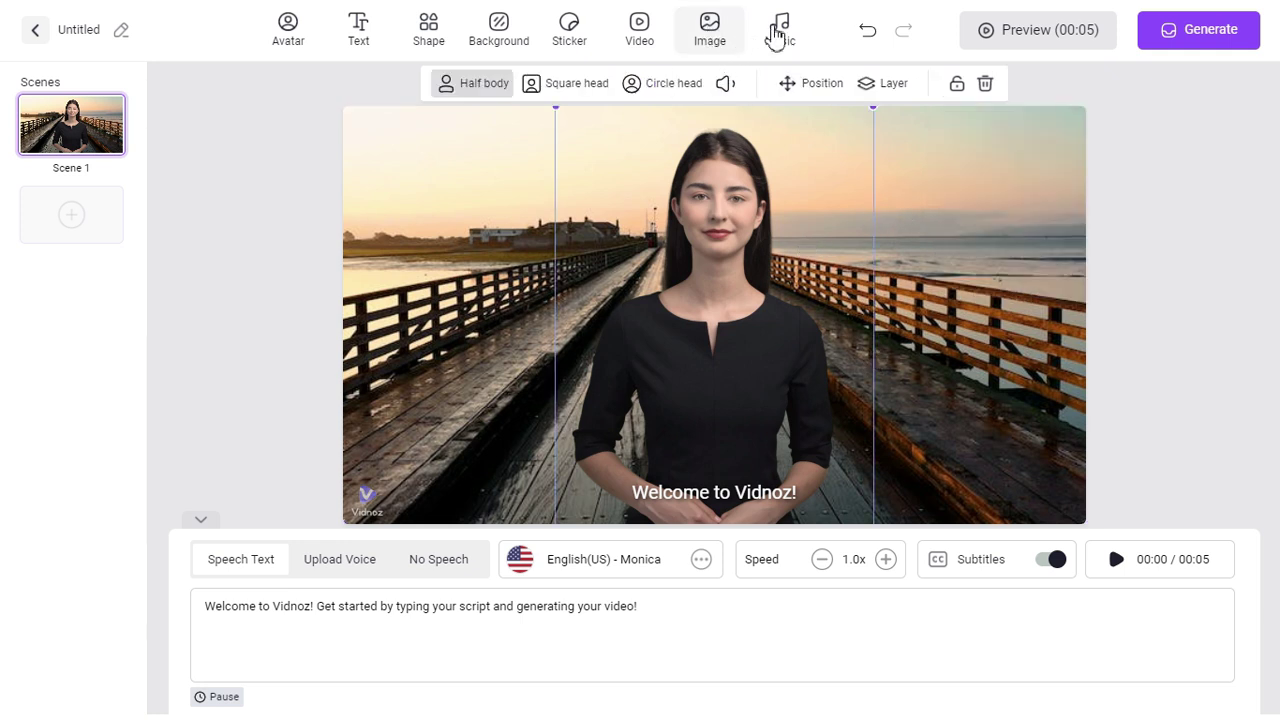
{"action": "left_click", "coordinate": [790, 34]}
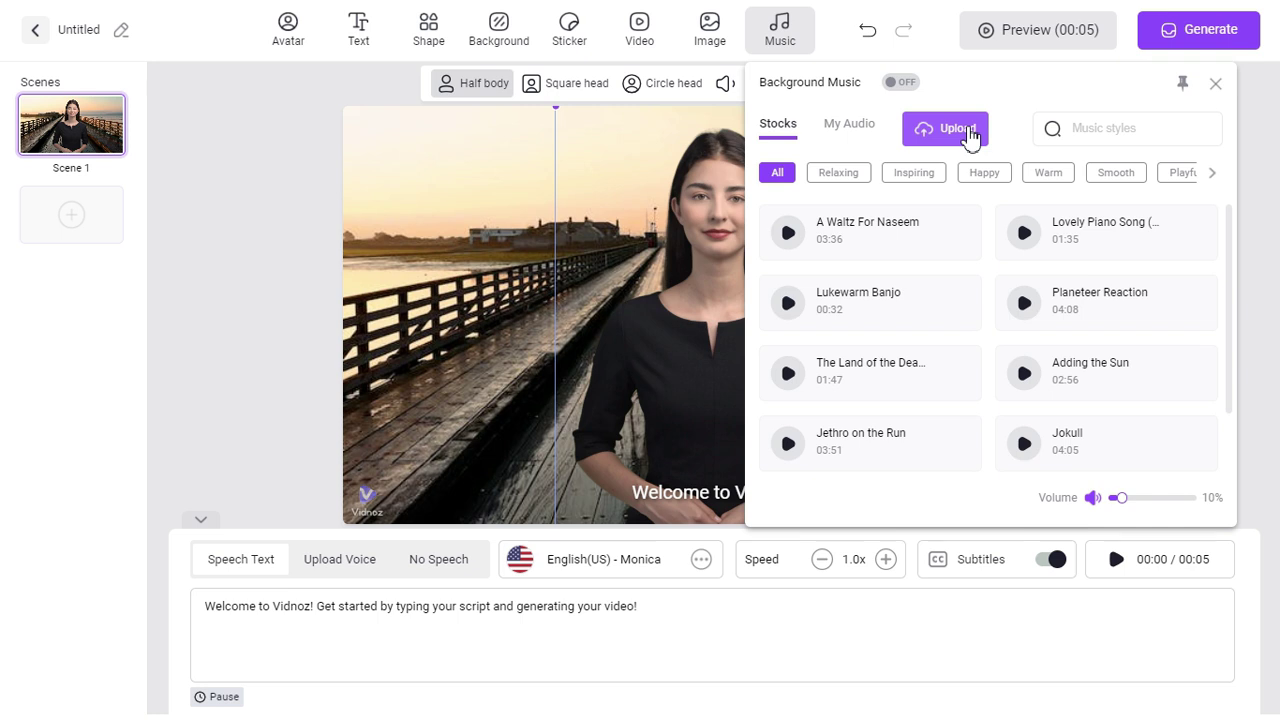
{"action": "left_click", "coordinate": [1216, 86]}
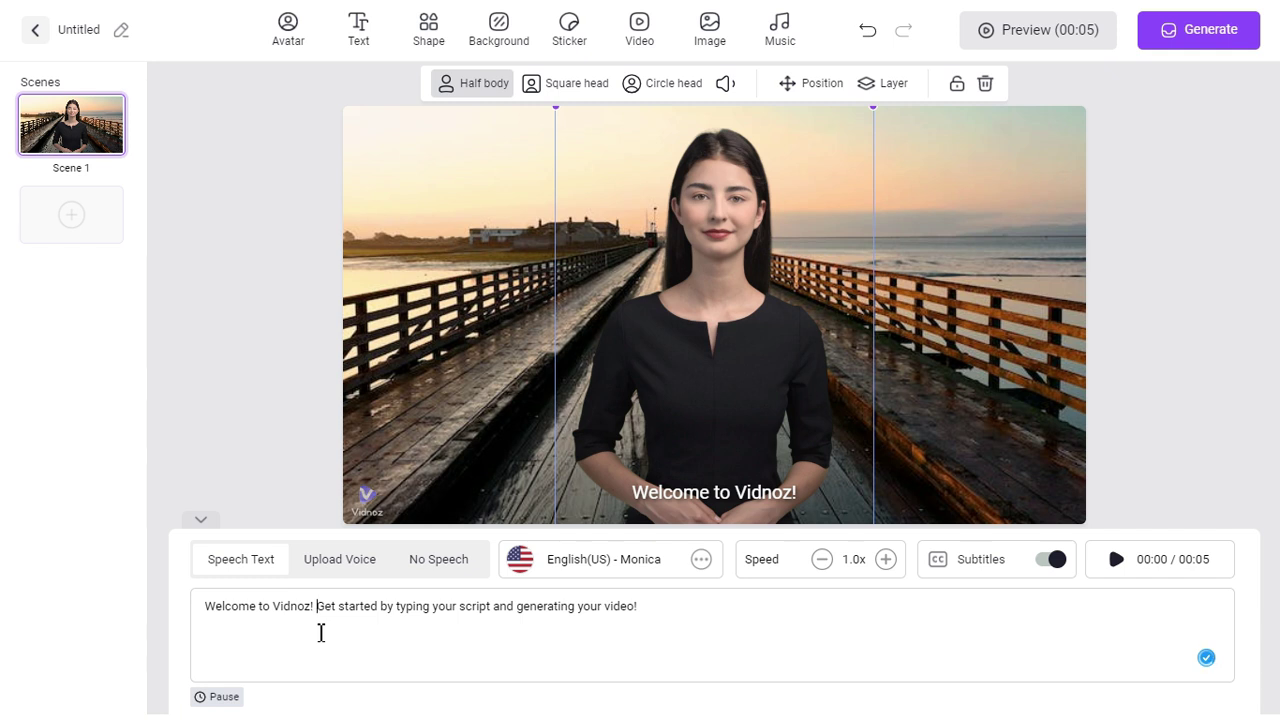
Replace the speech text with the pasted Vidnoz AI description, then toggle subtitles off and on
{"action": "left_click_drag", "start_coordinate": [645, 606], "coordinate": [197, 612]}
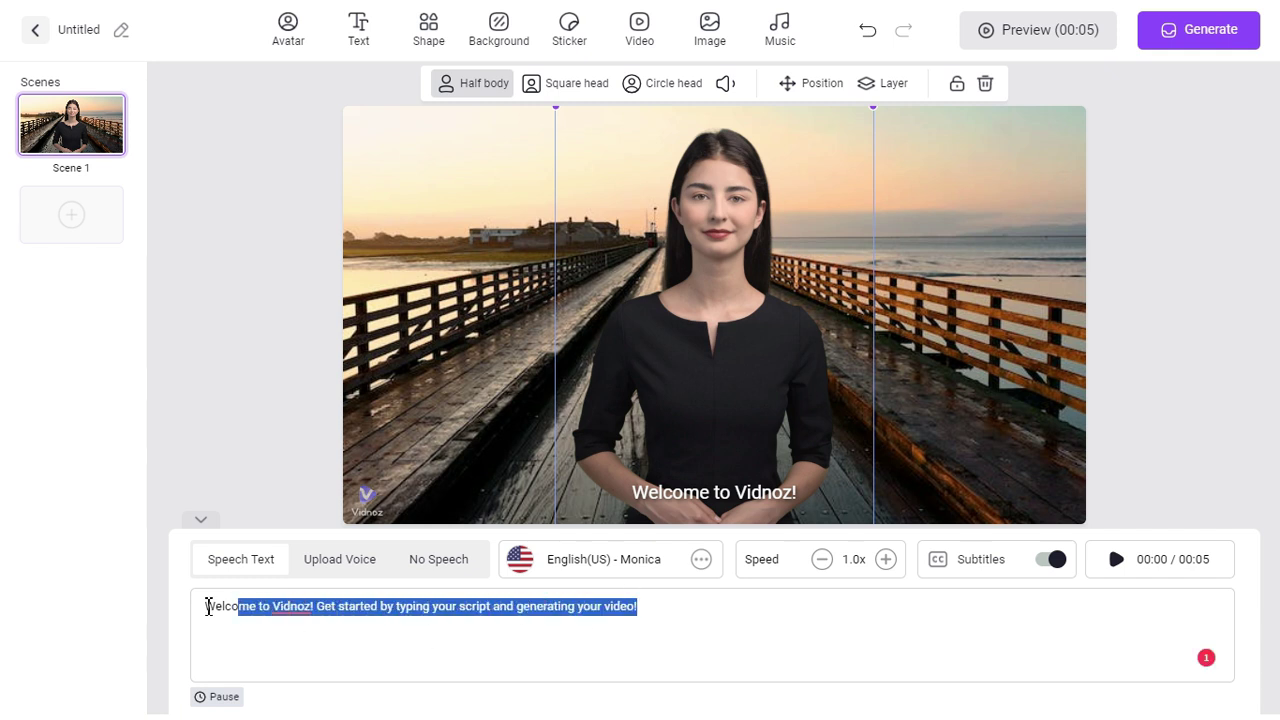
{"action": "type", "text": "Vidnoz AI is a free online video creation tool that uses artificial intelligence to generate engaging videos from various content types. The platform offers over 300 professionally designed templates, 300+ AI avatars with perfect lip-syncing and gestures, and 470+ ultra-realistic AI voices in different languages and accents."}
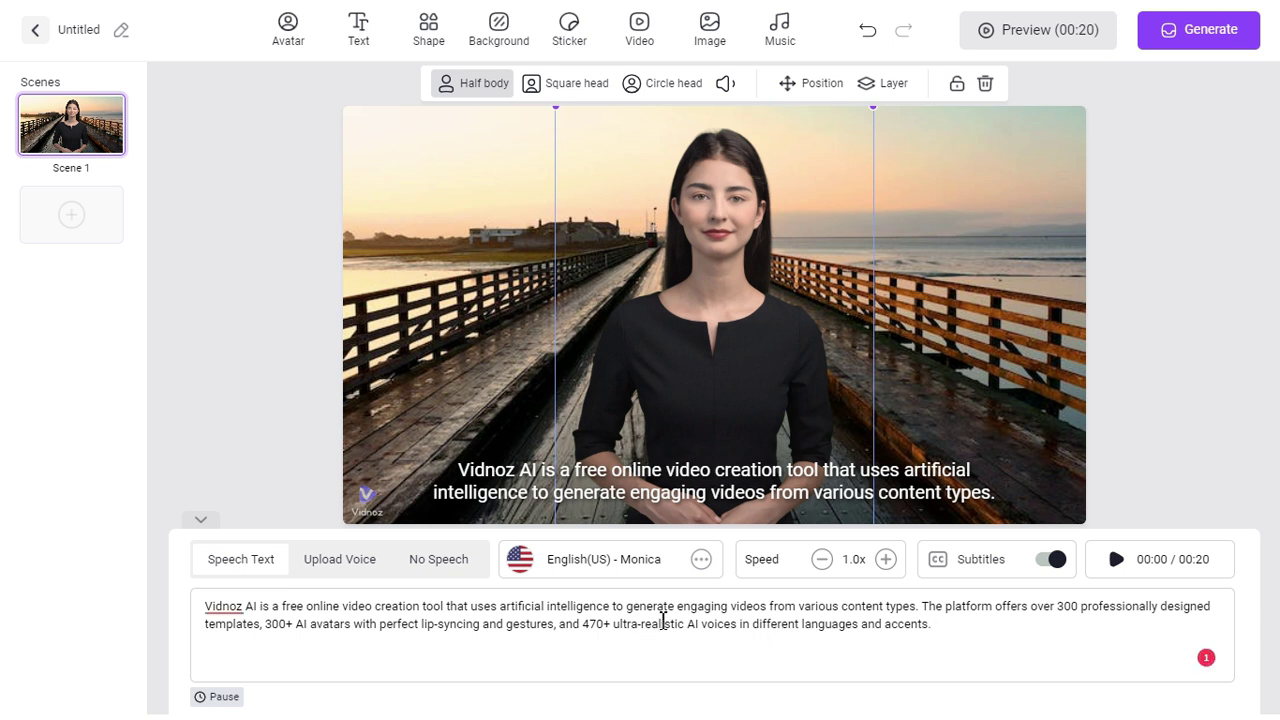
{"action": "left_click", "coordinate": [1056, 561]}
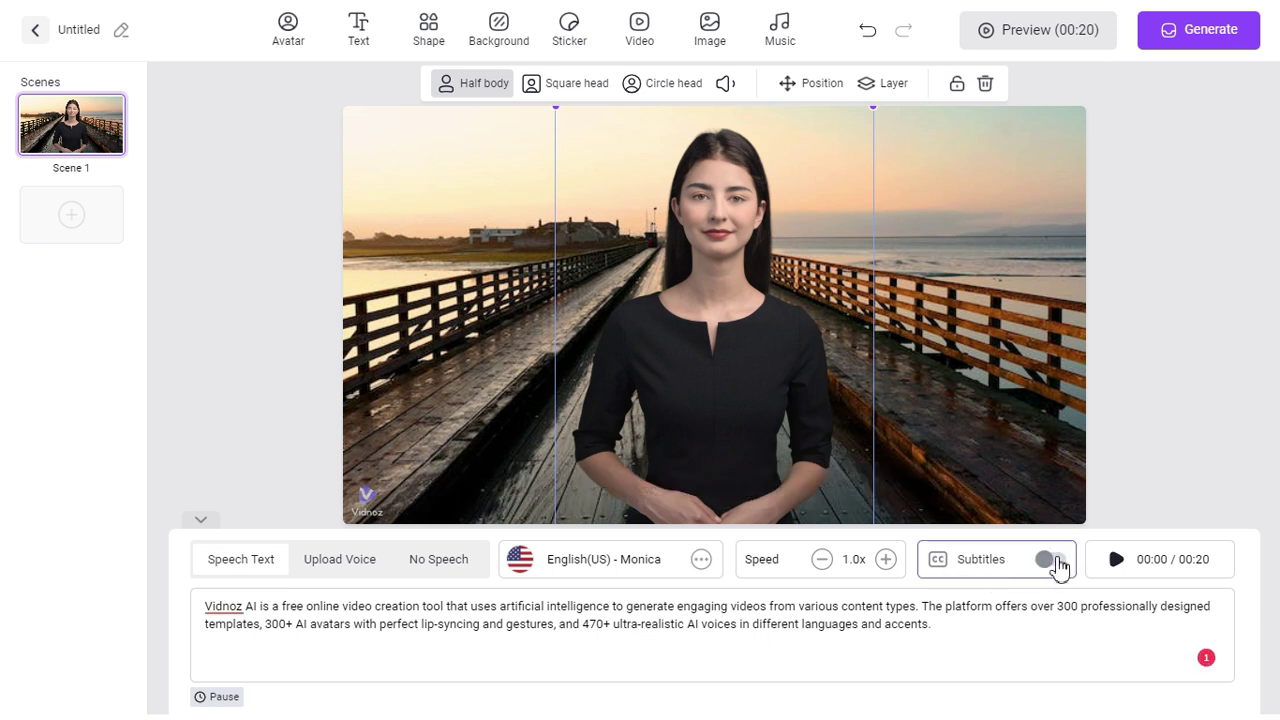
{"action": "left_click", "coordinate": [1056, 561]}
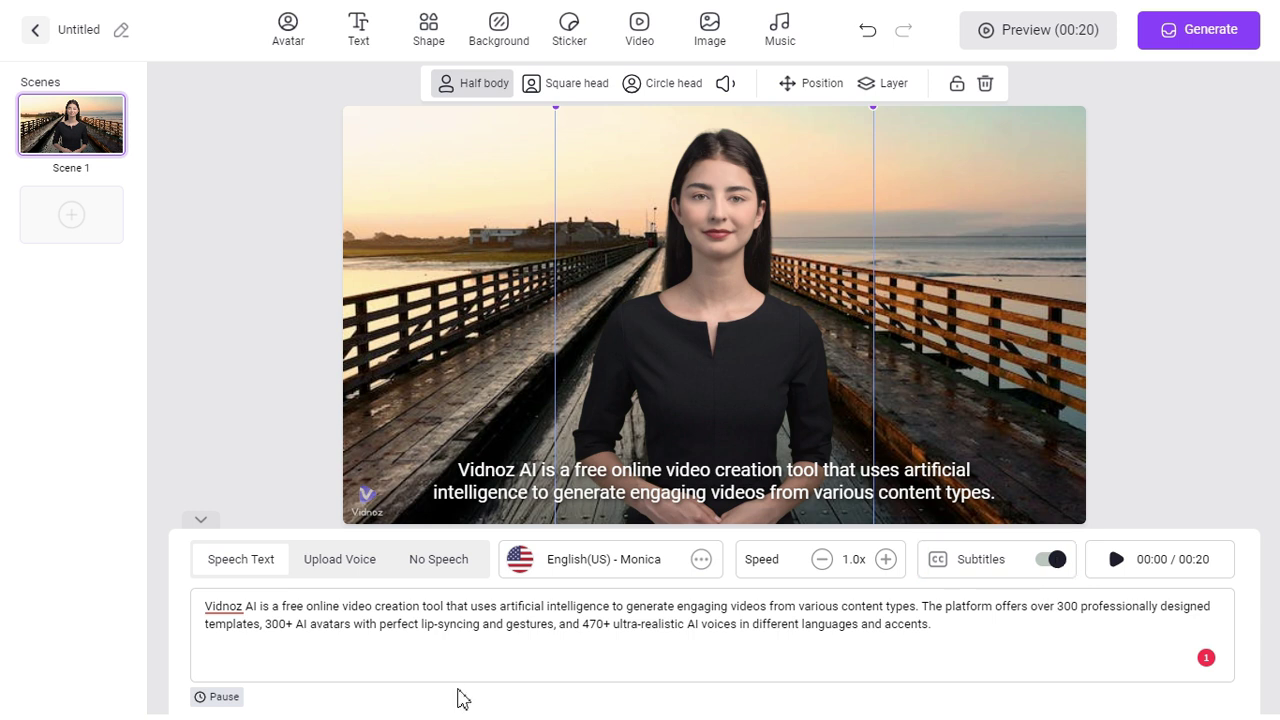
Check the Upload Voice option, then switch the narrator voice to Emily, English (Ireland)
{"action": "left_click", "coordinate": [348, 568]}
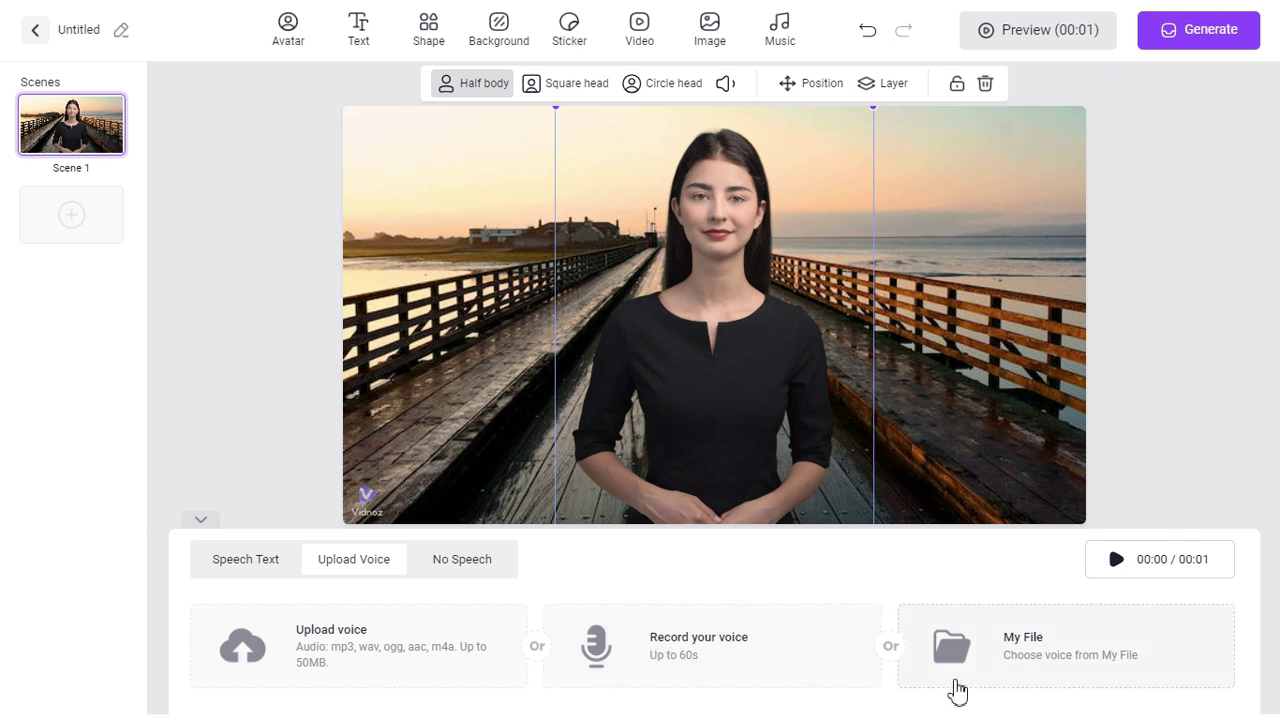
{"action": "left_click", "coordinate": [255, 560]}
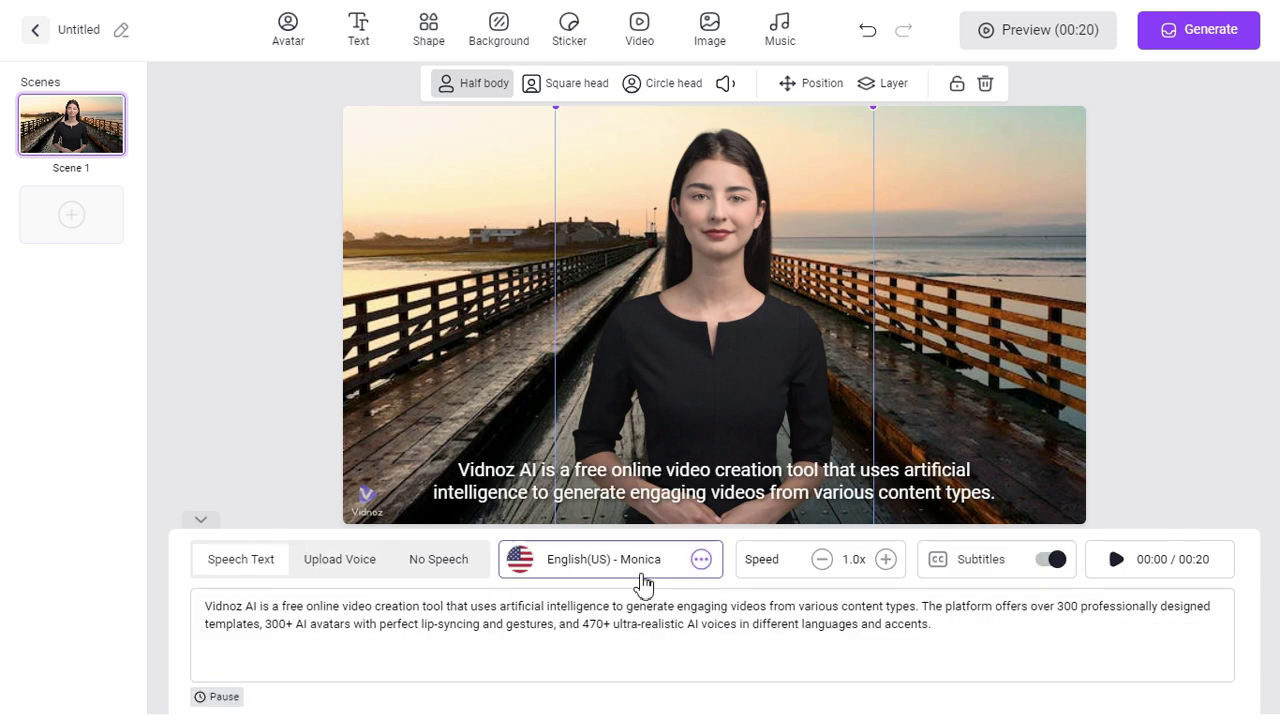
{"action": "left_click", "coordinate": [701, 560]}
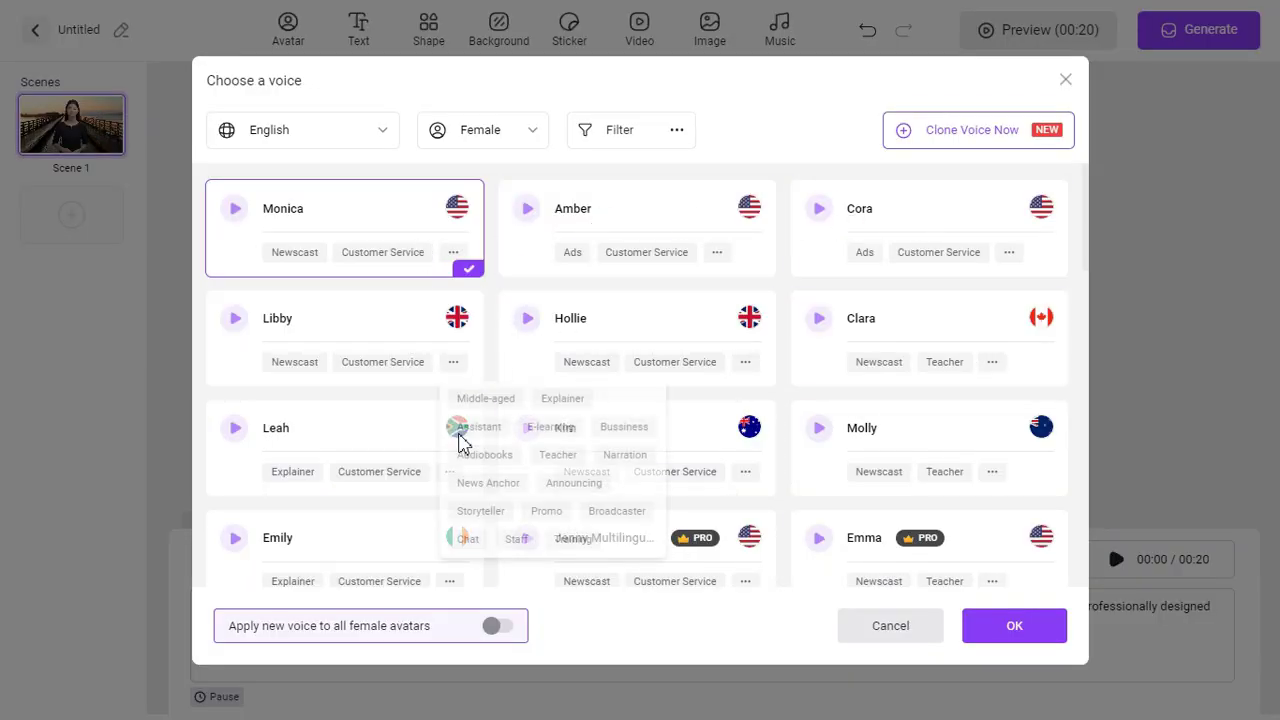
{"action": "scroll", "coordinate": [663, 322], "scroll_direction": "down", "scroll_amount": 2}
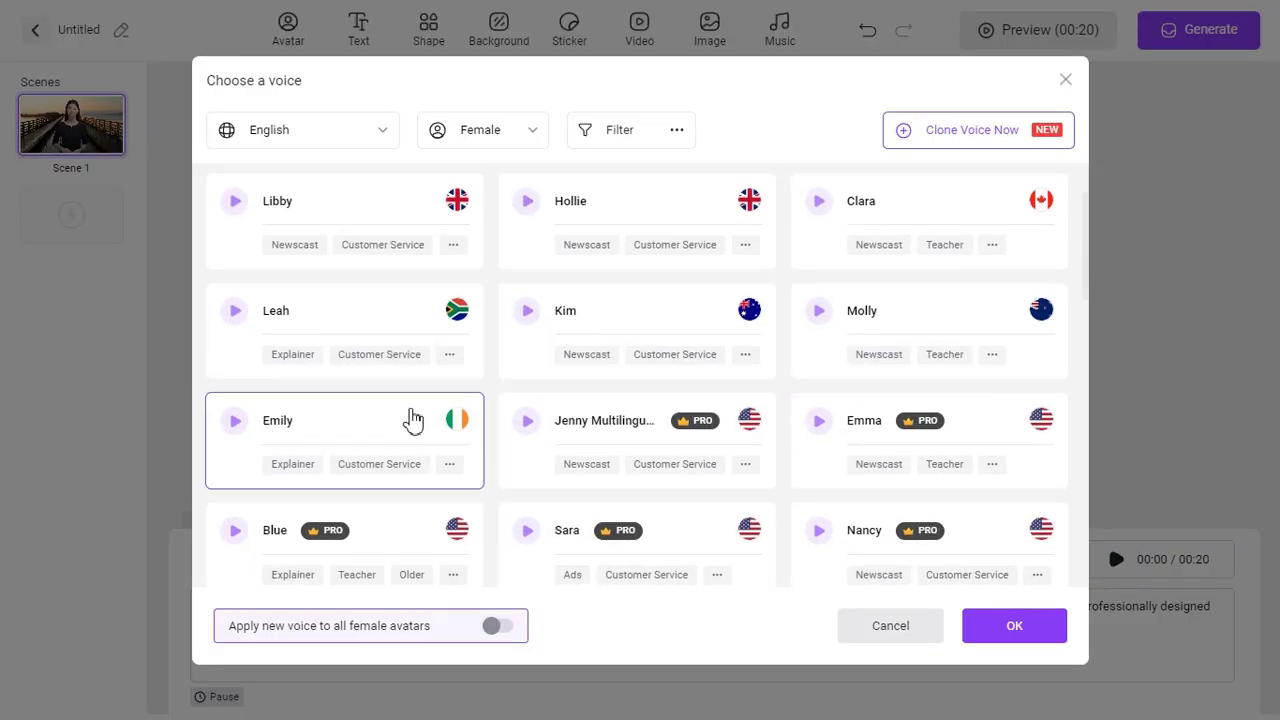
{"action": "left_click", "coordinate": [413, 421]}
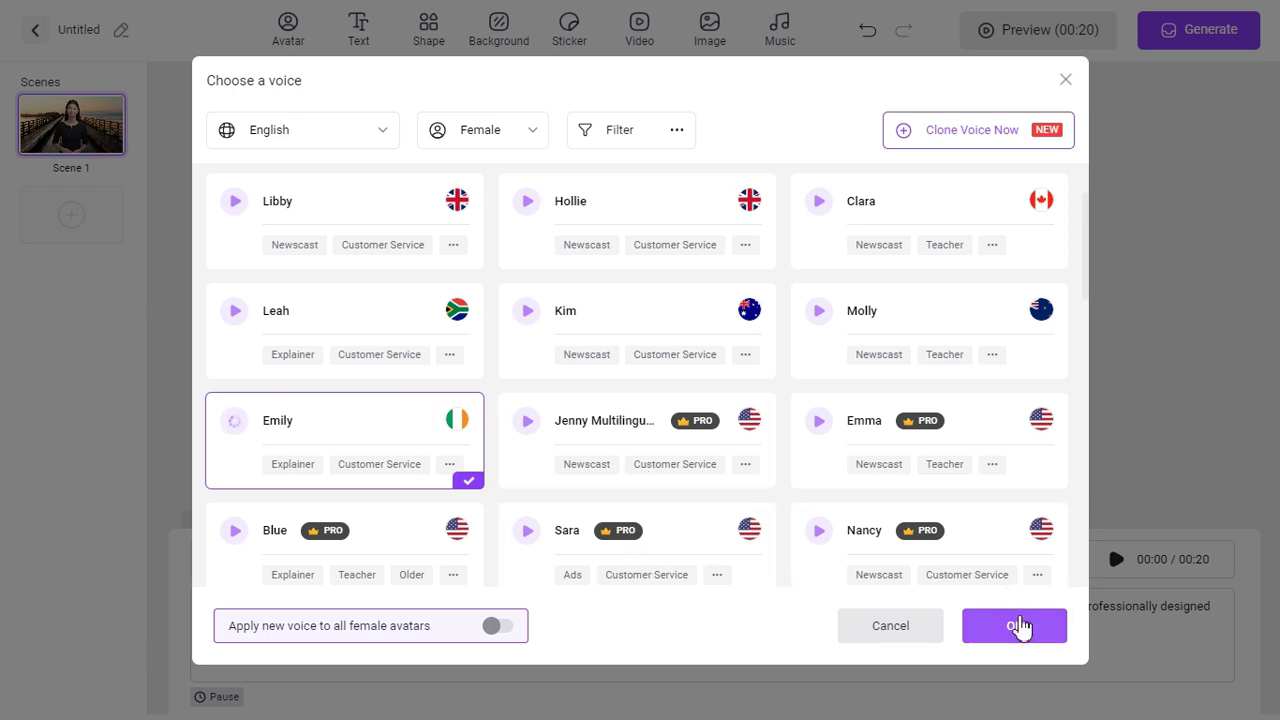
{"action": "left_click", "coordinate": [1016, 626]}
{"action": "left_click", "coordinate": [862, 489]}
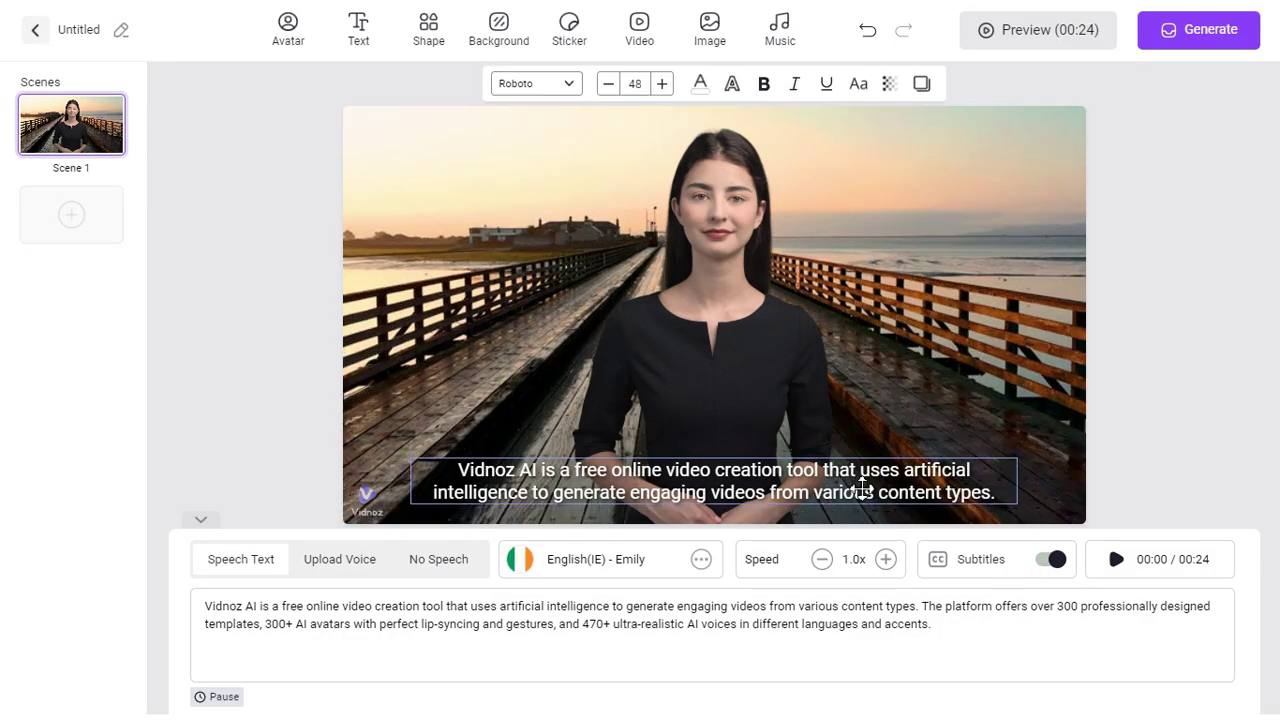
{"action": "left_click", "coordinate": [568, 86]}
{"action": "left_click", "coordinate": [570, 88]}
Generate the 24-second video, play its preview, and view the download quality options
{"action": "left_click", "coordinate": [1192, 33]}
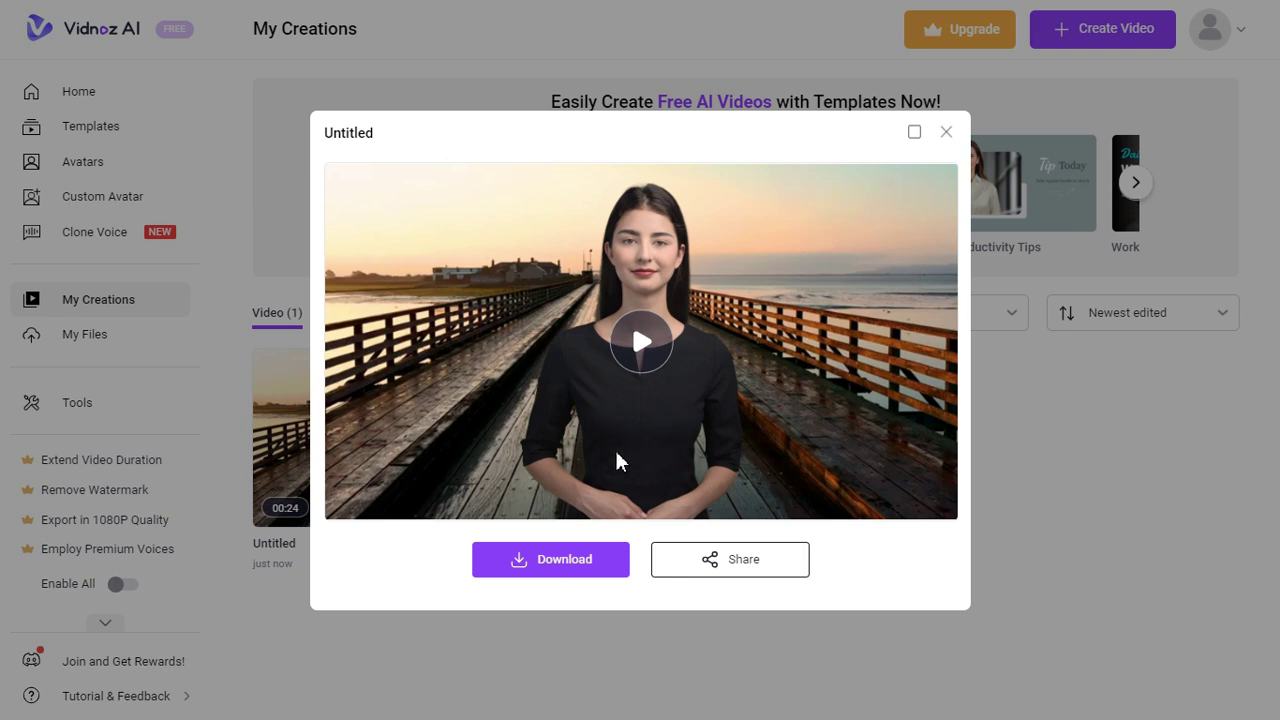
{"action": "left_click", "coordinate": [657, 338]}
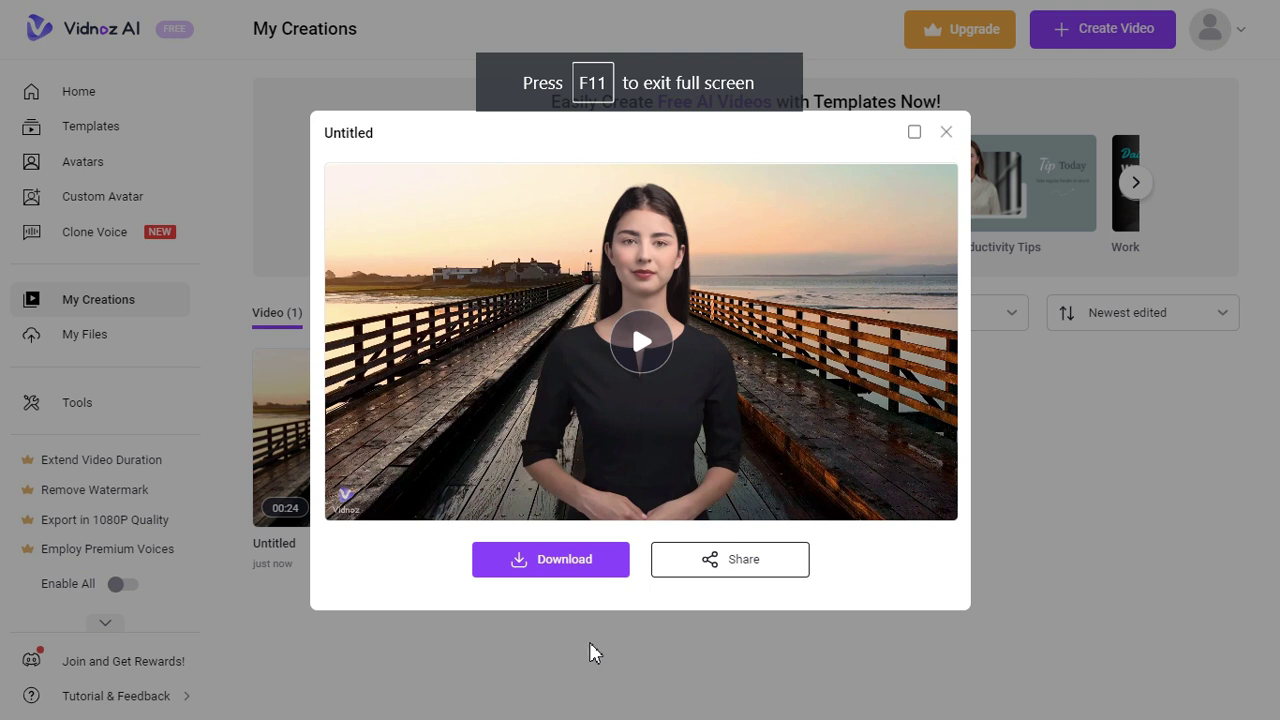
{"action": "left_click", "coordinate": [543, 563]}
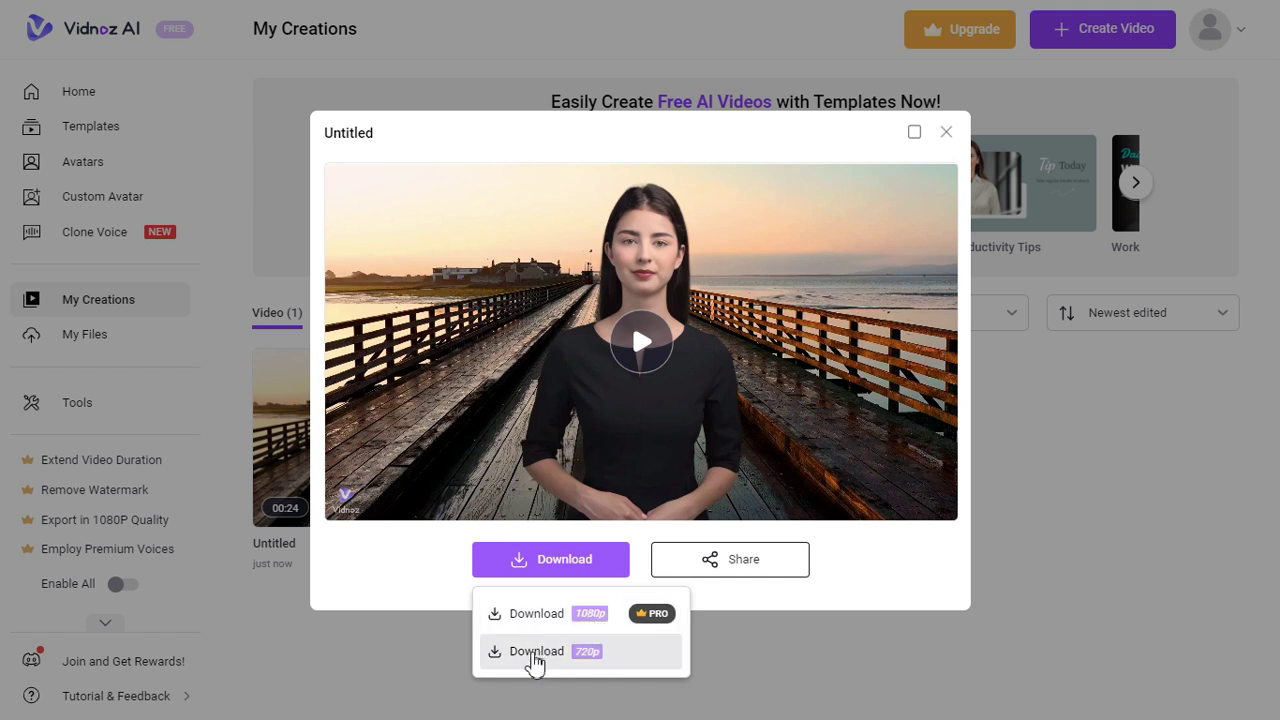
Show the sharing options for the finished Untitled video
{"action": "left_click", "coordinate": [757, 576]}
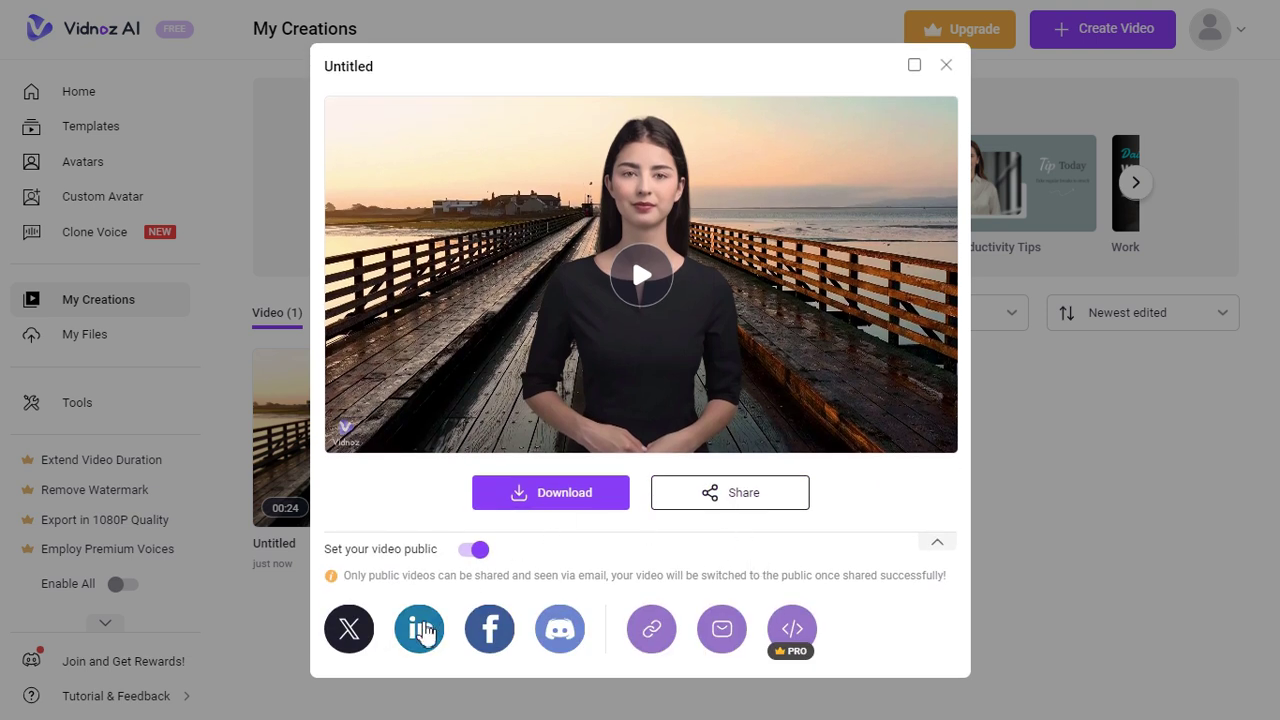